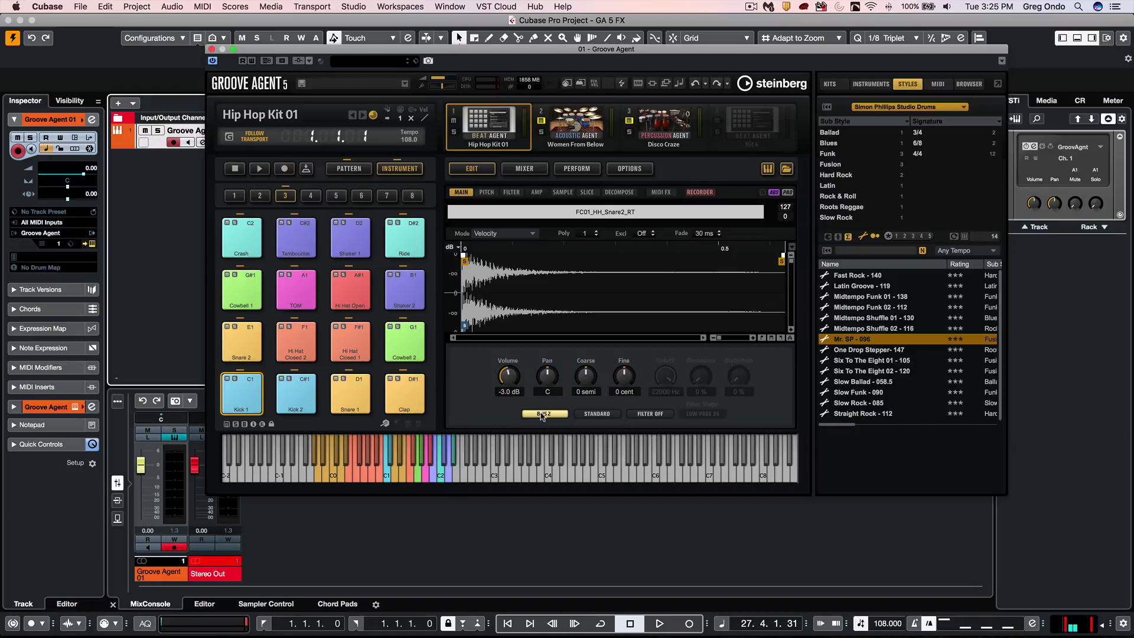
- Audition the Hip Hop Kit 01 pads, then select Kick 1 to check it plays FC01_HH_Kick1_RT through Bus 1
{"action": "left_click", "coordinate": [349, 394]}
{"action": "left_click", "coordinate": [296, 394]}
{"action": "left_click", "coordinate": [349, 395]}
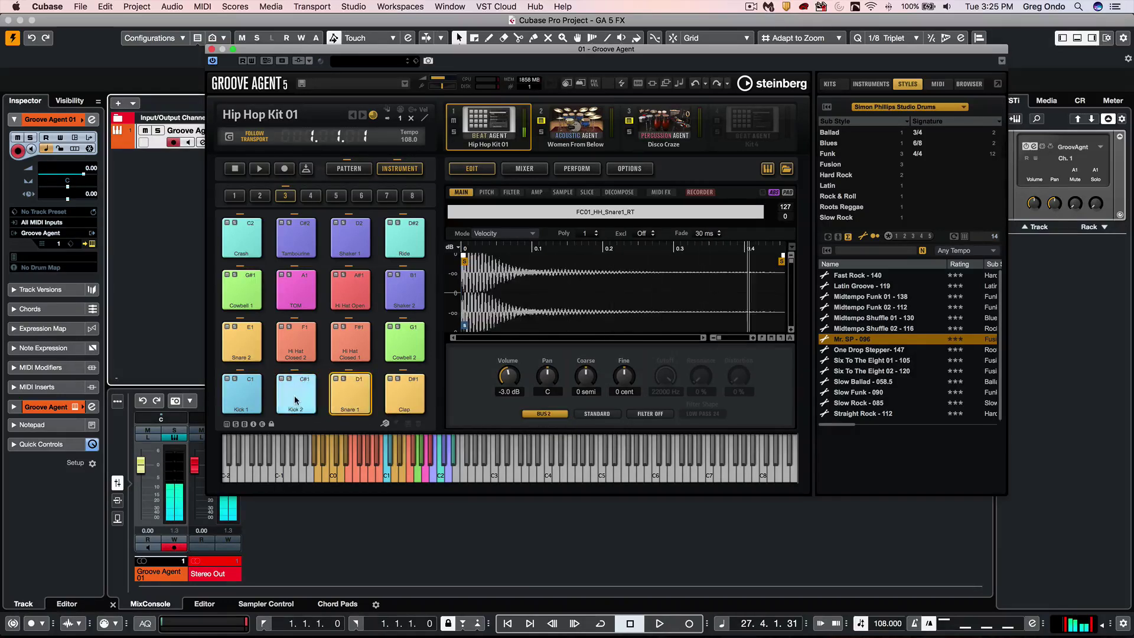
{"action": "left_click", "coordinate": [242, 394]}
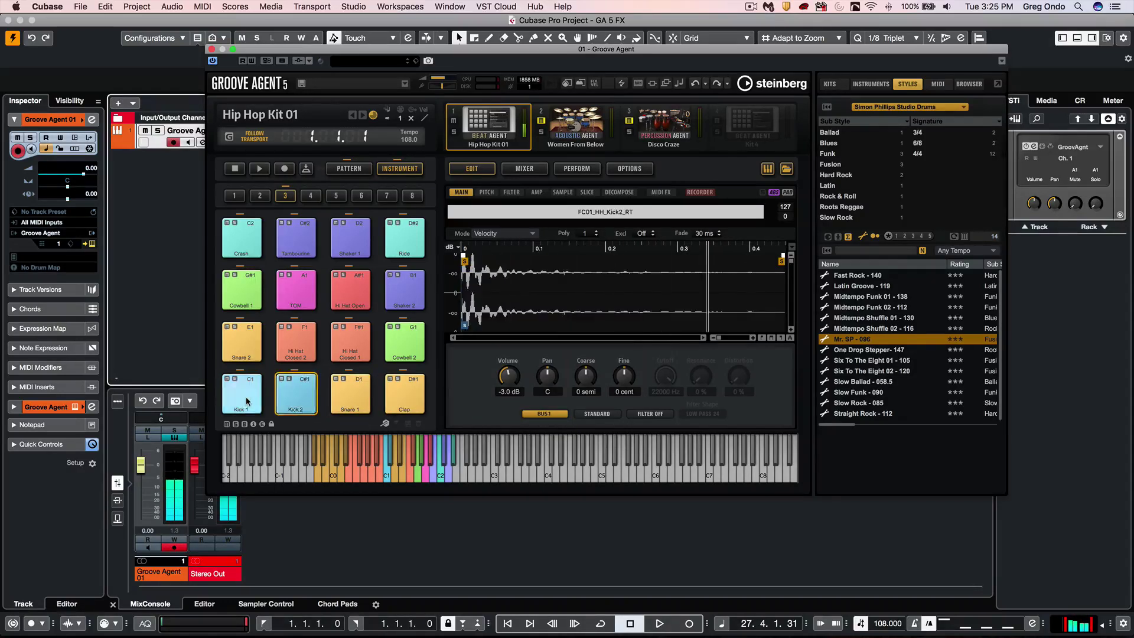
{"action": "left_click", "coordinate": [552, 415]}
{"action": "mouse_move", "coordinate": [552, 413]}
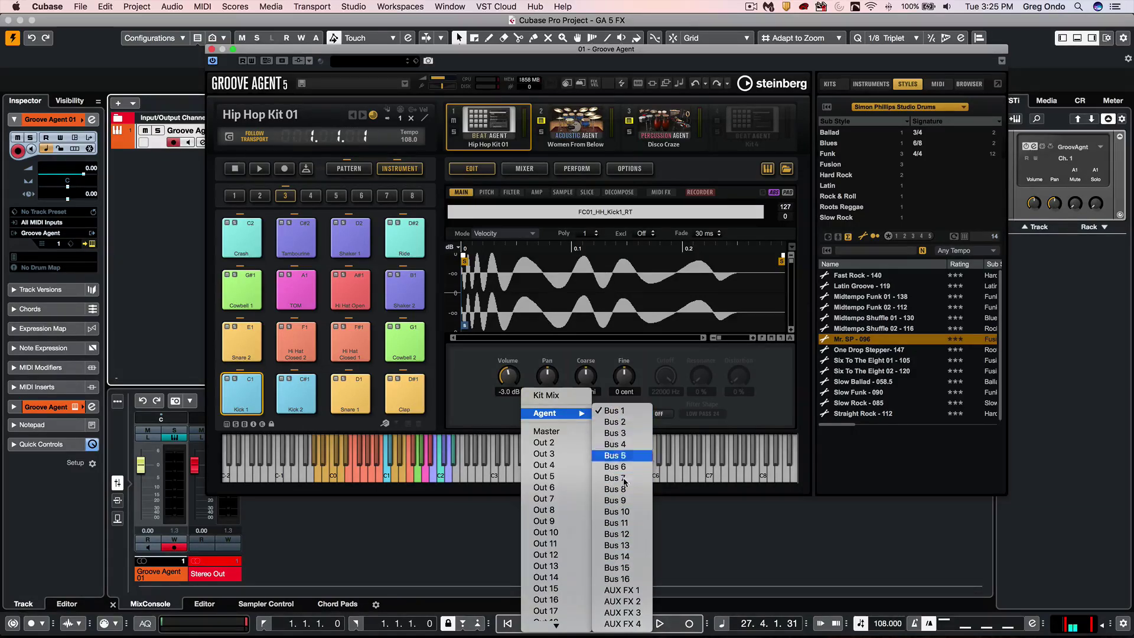
{"action": "left_click", "coordinate": [459, 374]}
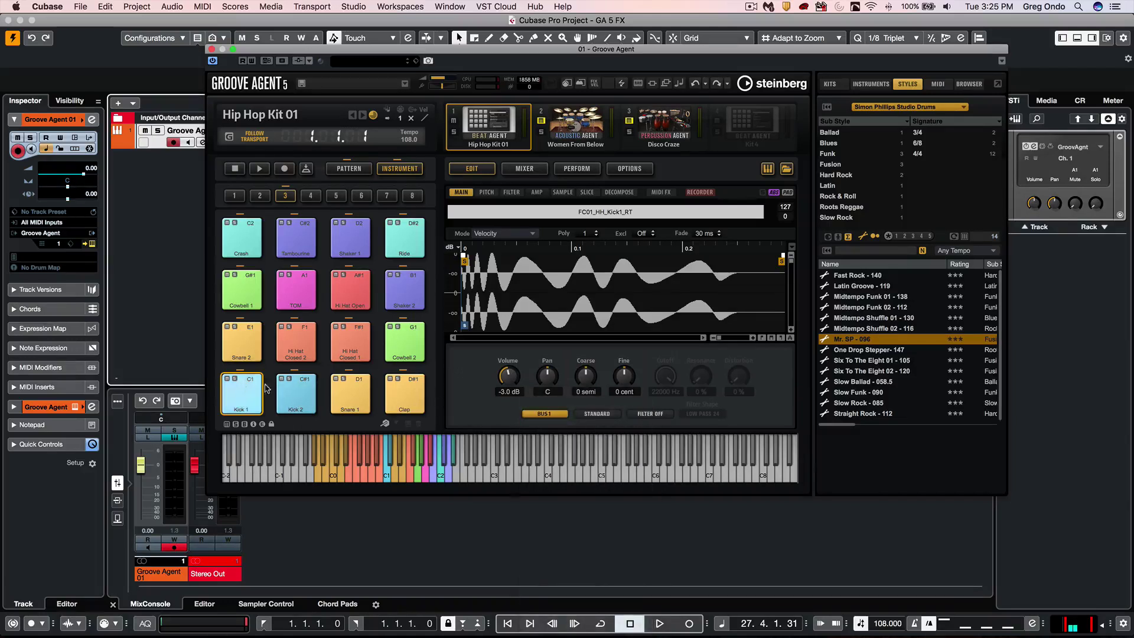
{"action": "left_click", "coordinate": [284, 391]}
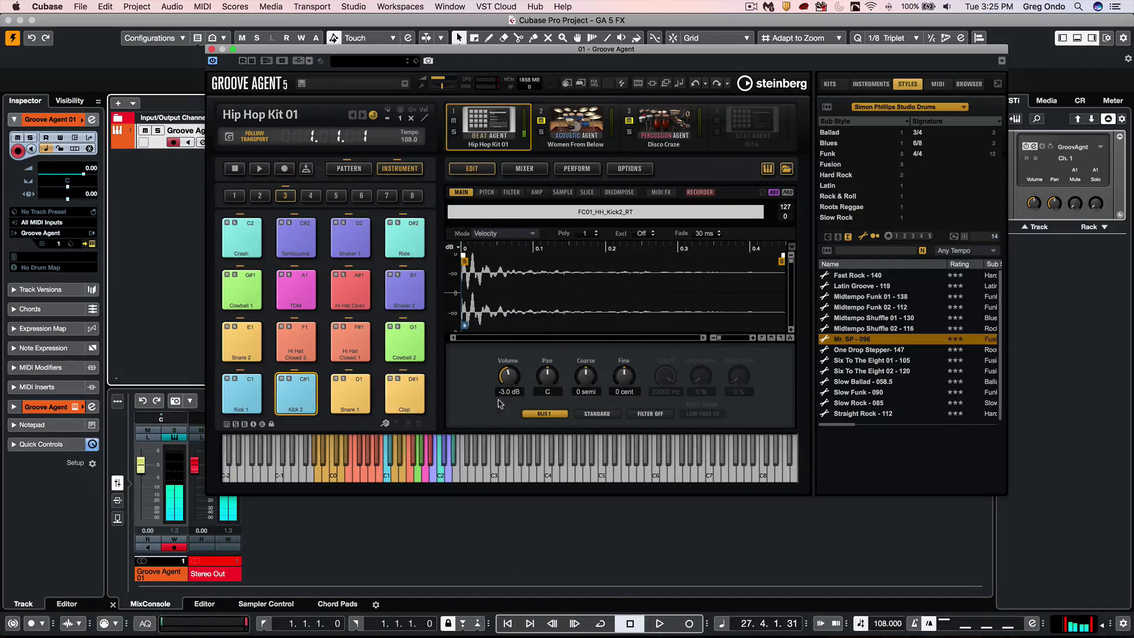
{"action": "left_click", "coordinate": [343, 399]}
{"action": "left_click", "coordinate": [405, 393]}
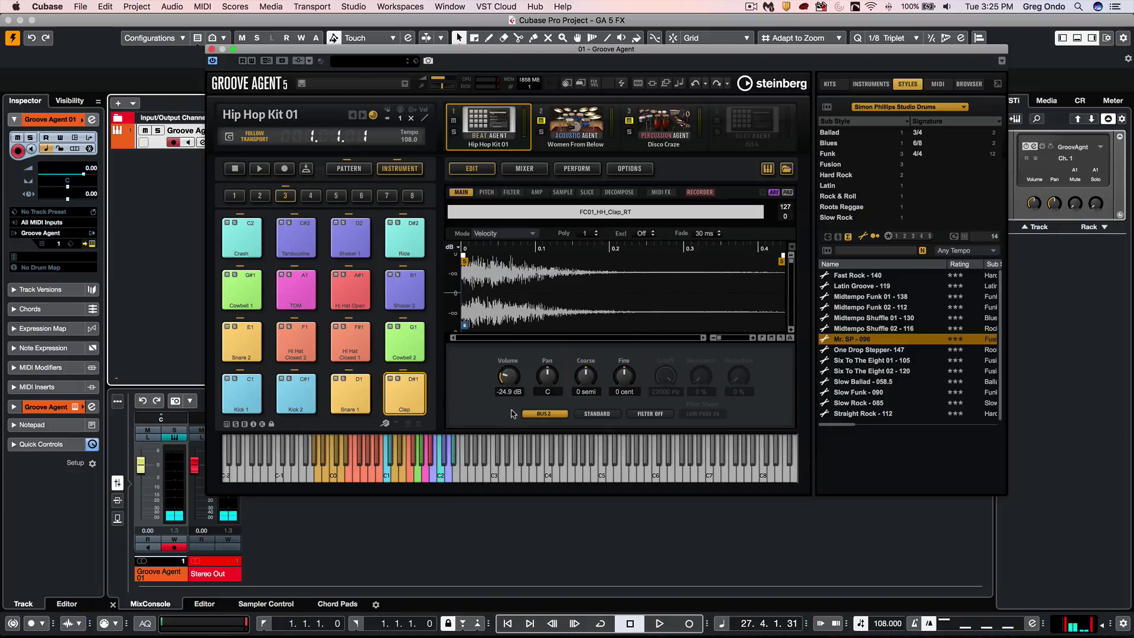
{"action": "left_click", "coordinate": [295, 343]}
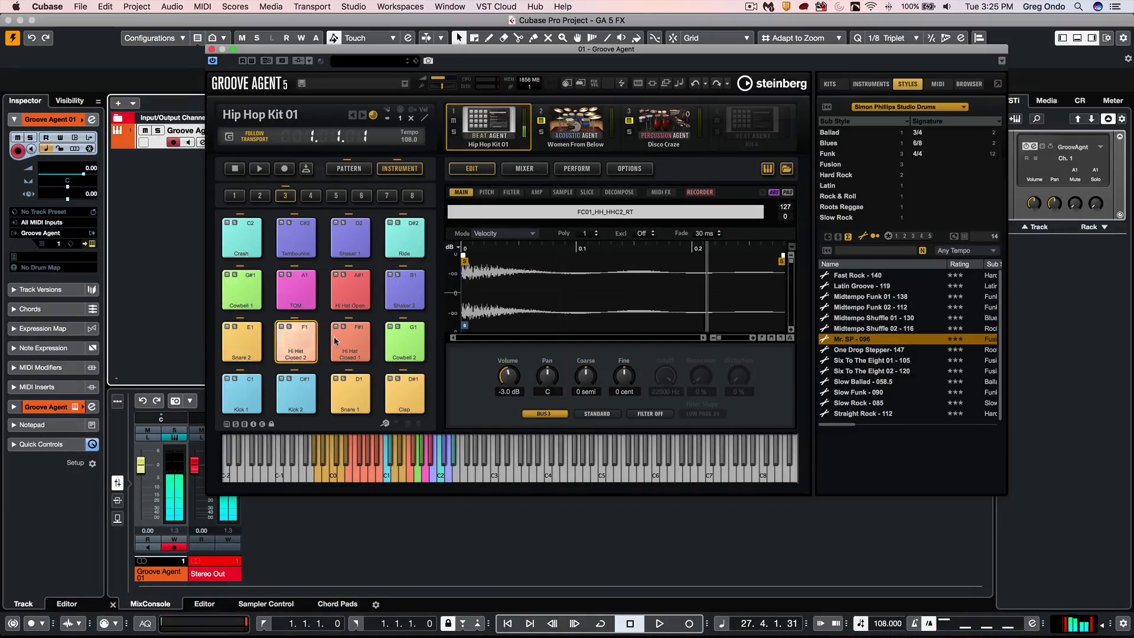
{"action": "left_click", "coordinate": [350, 342]}
{"action": "left_click", "coordinate": [424, 352]}
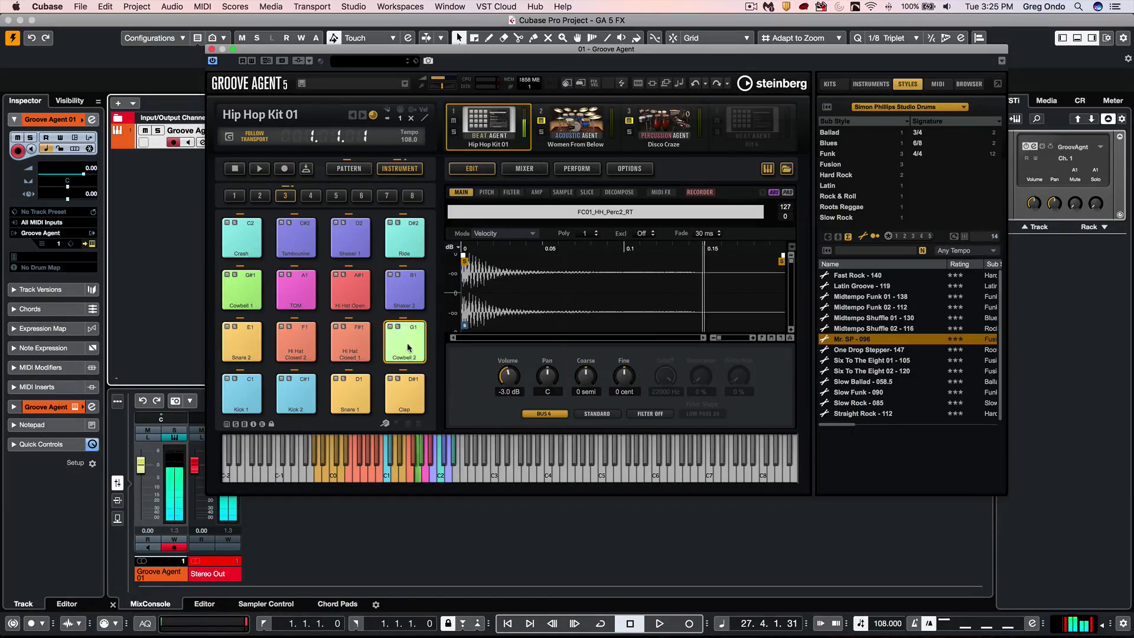
{"action": "left_click", "coordinate": [232, 407]}
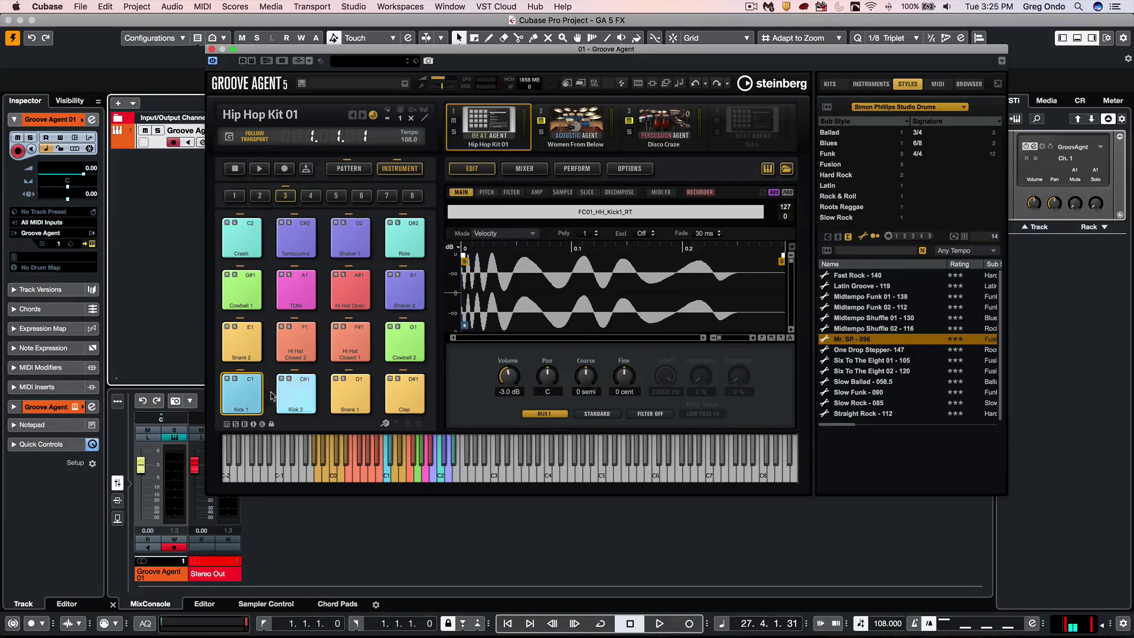
- Rename the agent mixer's Bus 1 to 'kick' and Bus 2 to 'snare', then start playback
{"action": "left_click", "coordinate": [521, 168]}
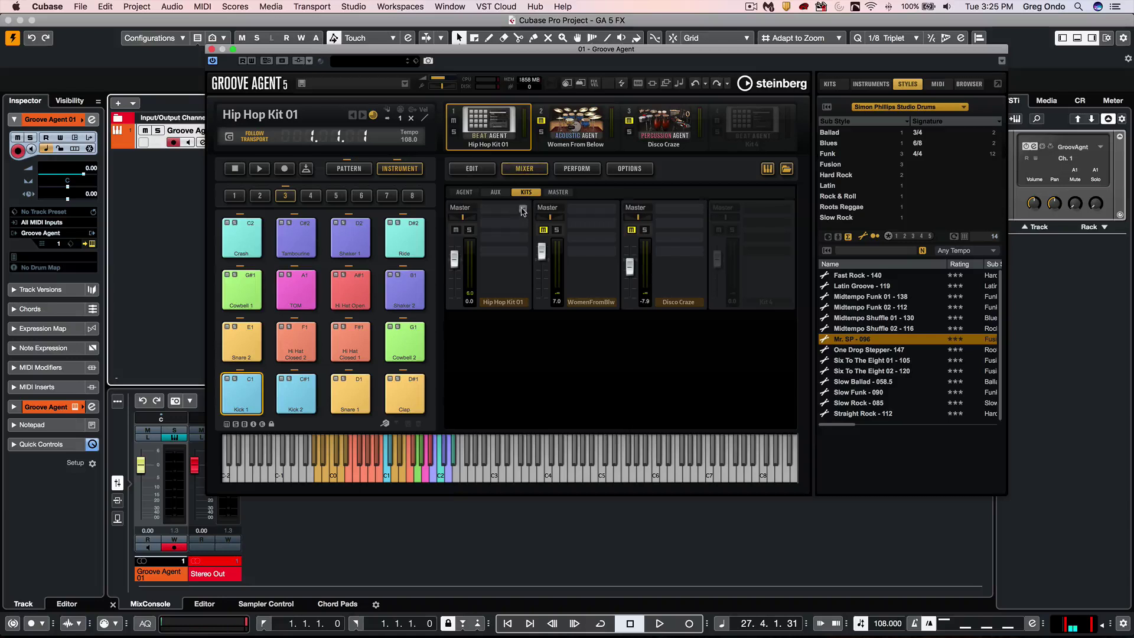
{"action": "left_click", "coordinate": [465, 193]}
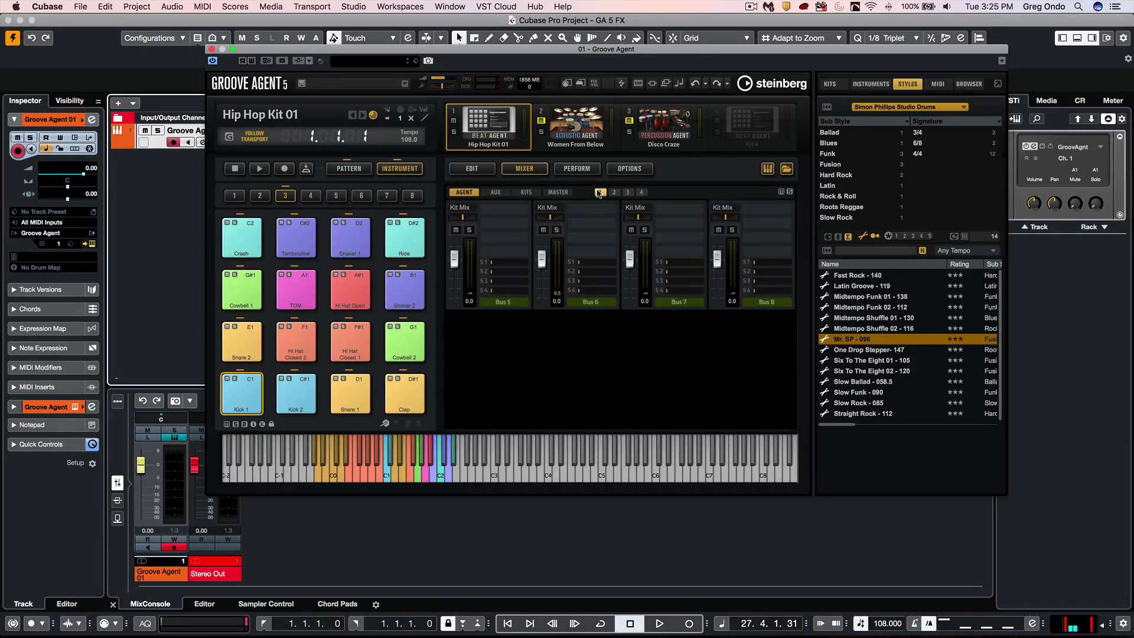
{"action": "double_click", "coordinate": [512, 303]}
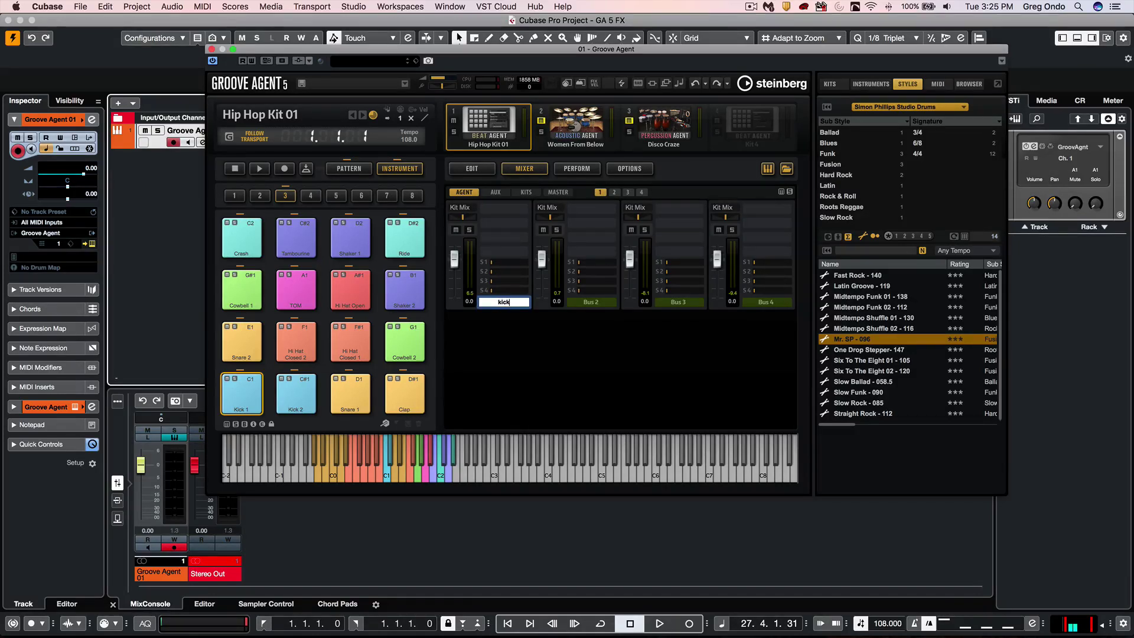
{"action": "key", "text": "Return"}
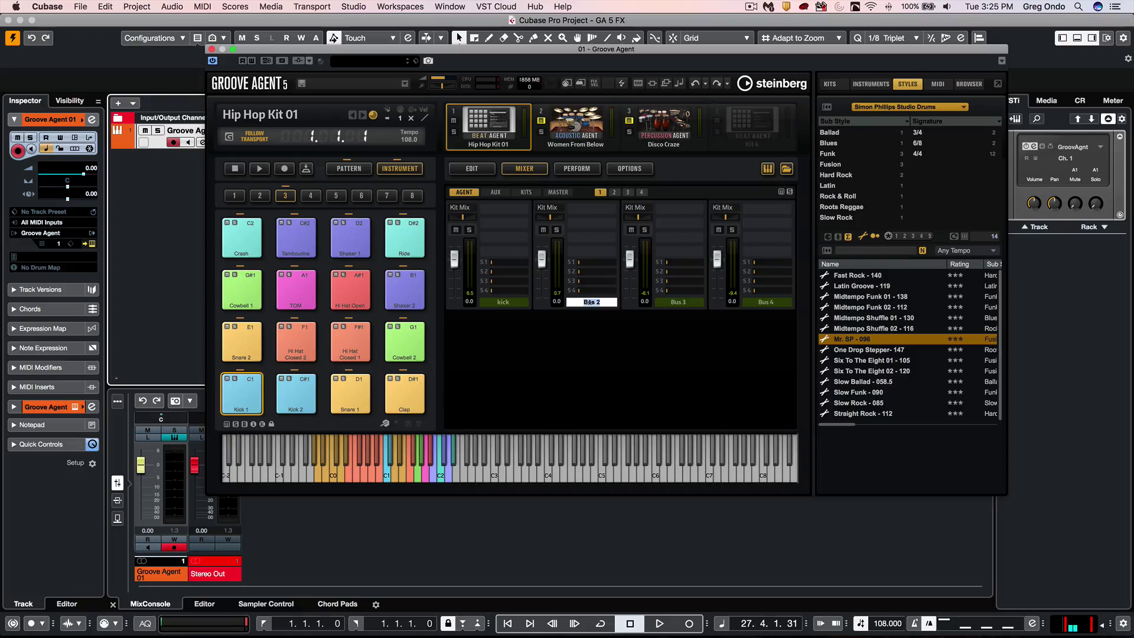
{"action": "type", "text": "snare"}
{"action": "key", "text": "Return"}
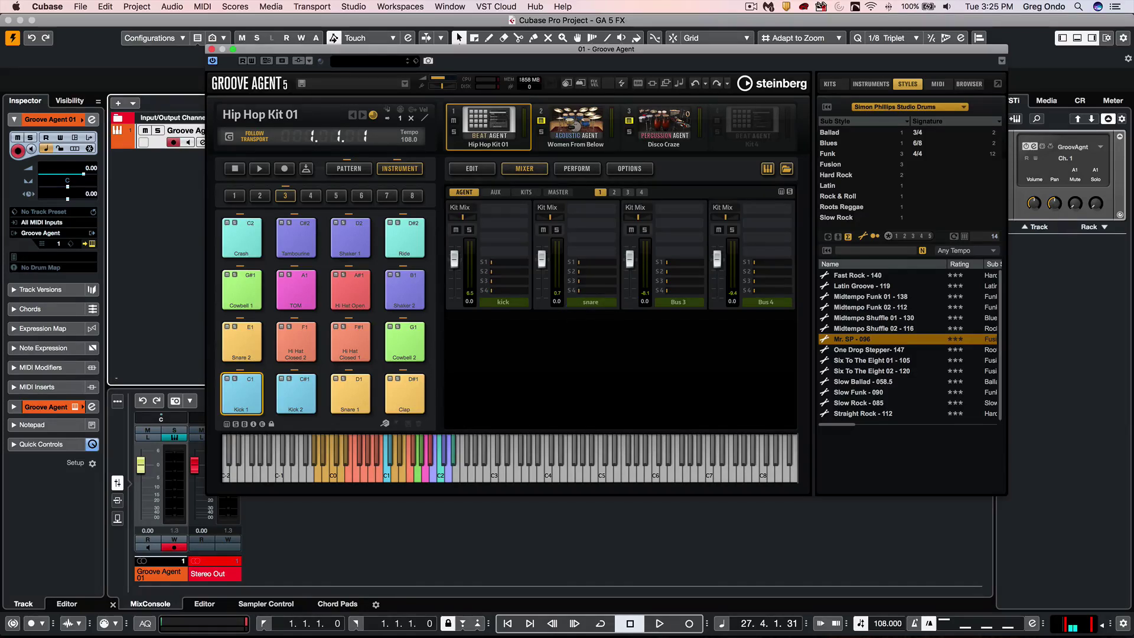
{"action": "key", "text": "space"}
- Insert a Studio EQ on the kick bus, boost band 2 by 7.4 dB at 1385 Hz, and solo kick
{"action": "left_click", "coordinate": [522, 211]}
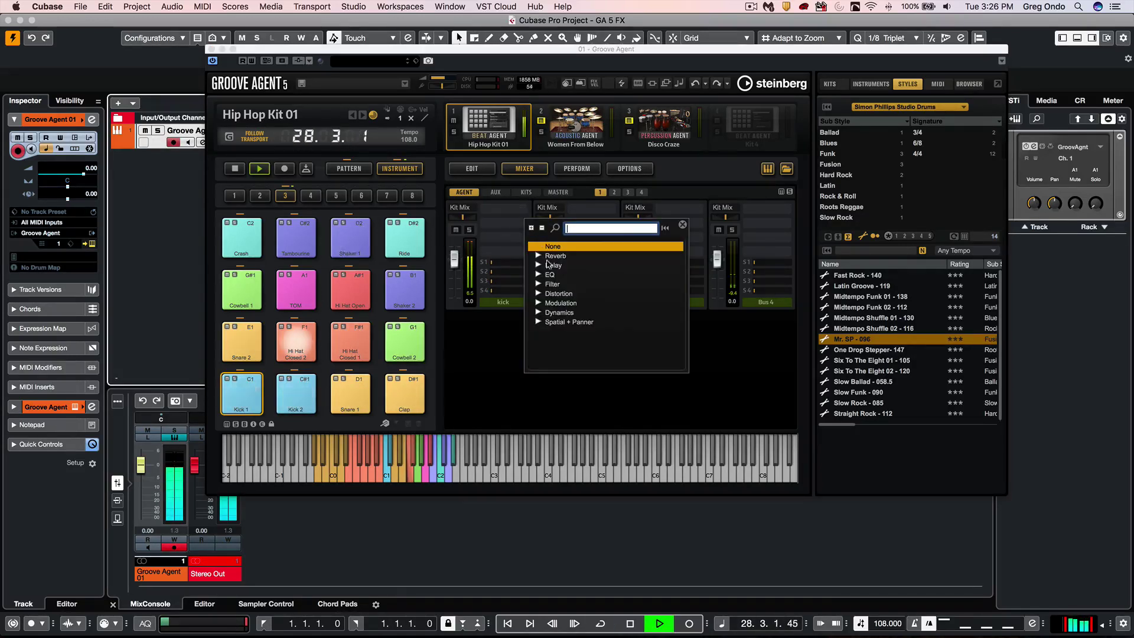
{"action": "left_click", "coordinate": [537, 275]}
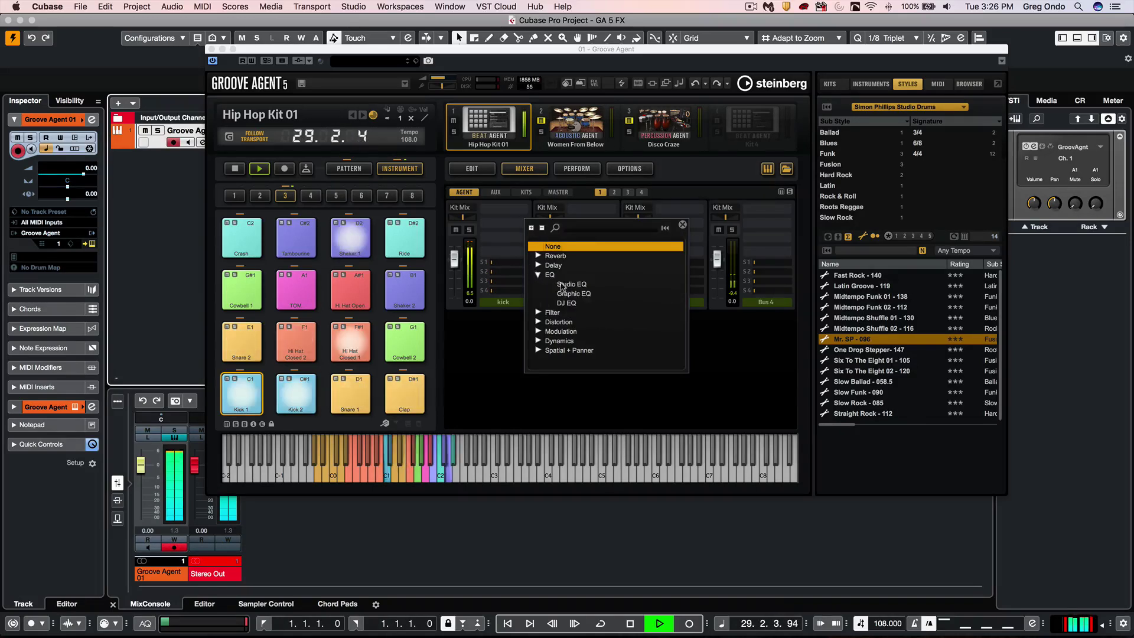
{"action": "left_click", "coordinate": [570, 285]}
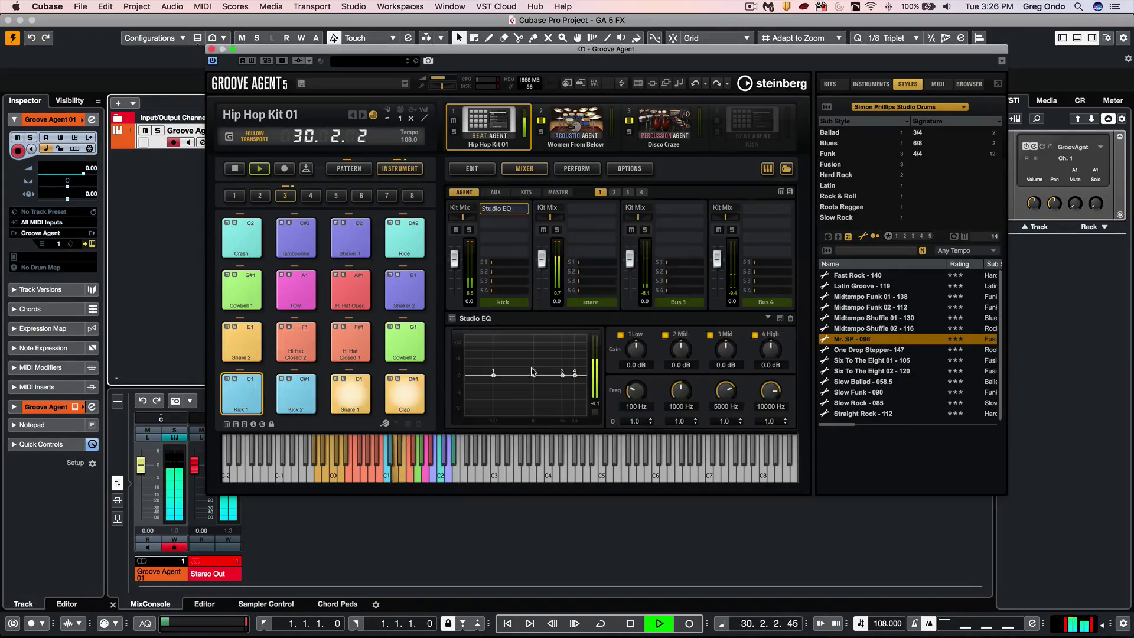
{"action": "left_click_drag", "start_coordinate": [532, 371], "coordinate": [554, 345]}
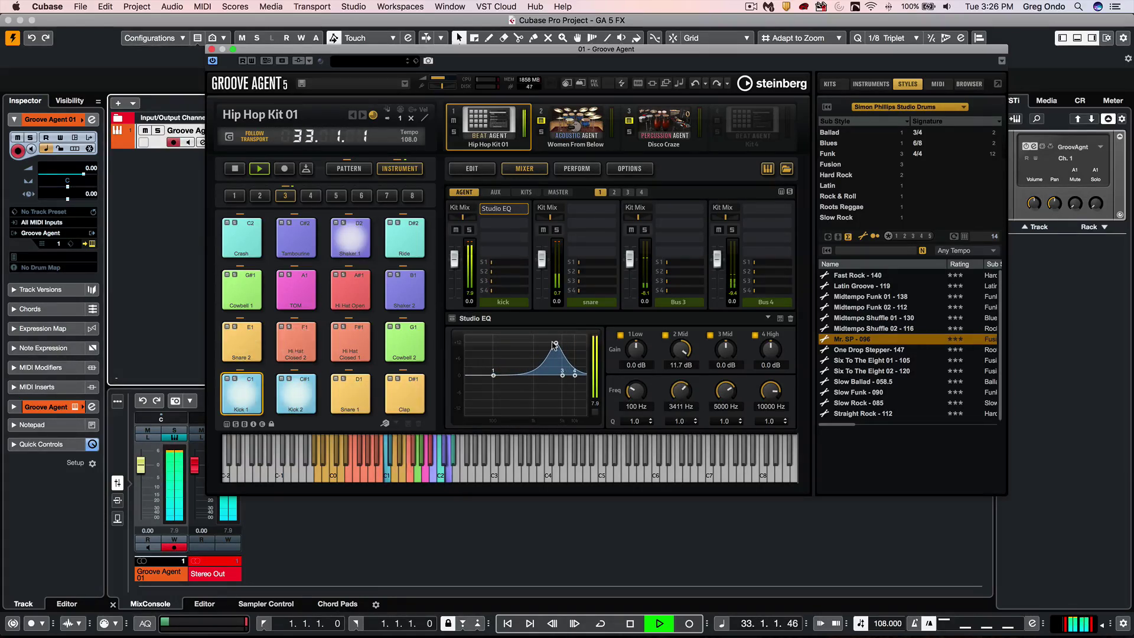
{"action": "left_click", "coordinate": [468, 231]}
{"action": "mouse_move", "coordinate": [553, 346]}
{"action": "left_mouse_down"}
{"action": "mouse_move", "coordinate": [499, 356]}
{"action": "mouse_move", "coordinate": [577, 338]}
{"action": "mouse_move", "coordinate": [539, 352]}
{"action": "left_mouse_up"}
{"action": "key", "text": "space"}
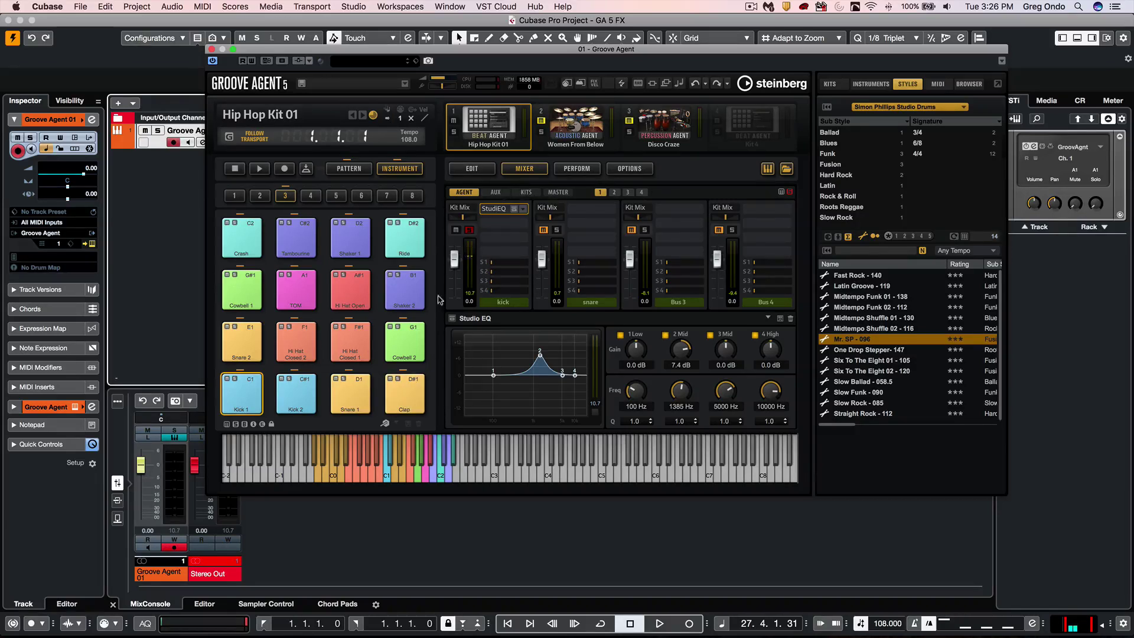
- Load a Reverb into the AUX FX 1 insert slot
{"action": "left_click", "coordinate": [493, 192]}
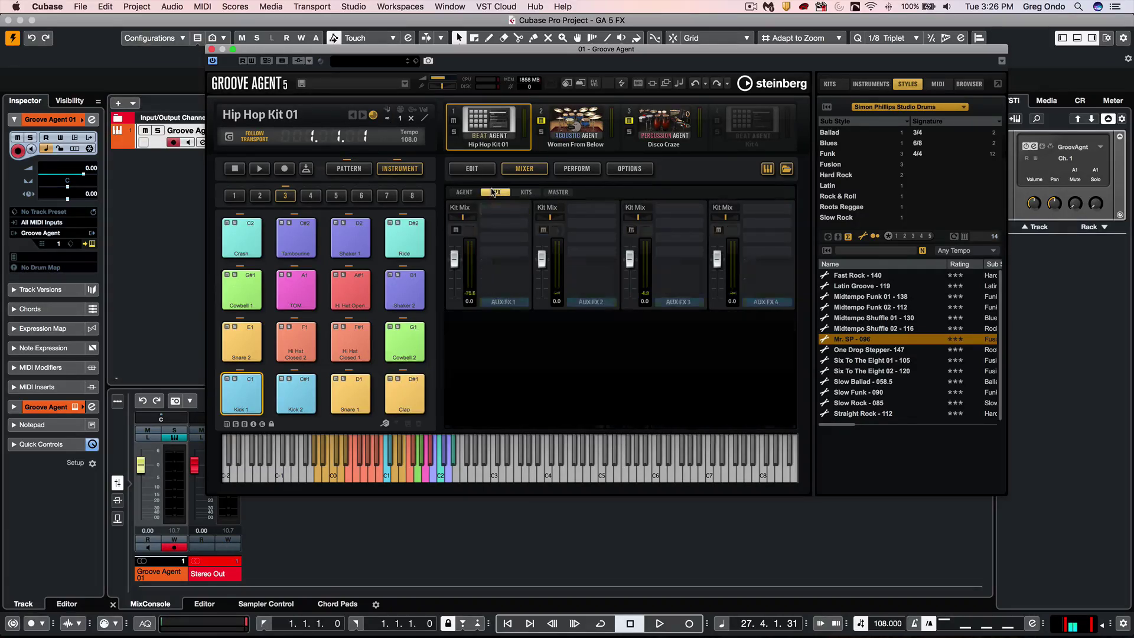
{"action": "left_click", "coordinate": [521, 207]}
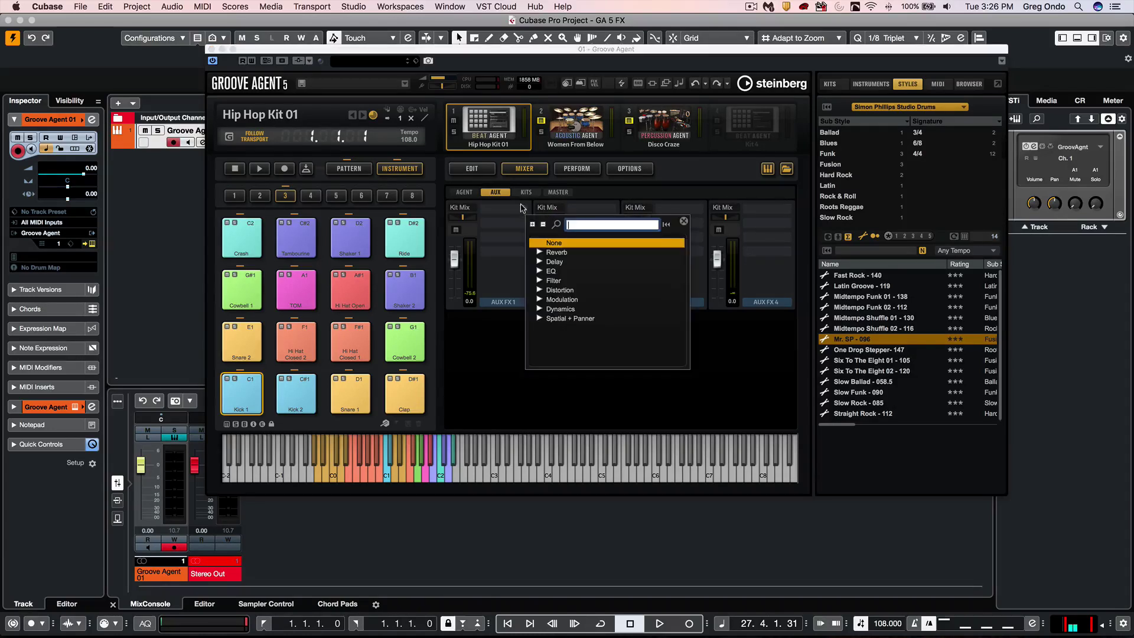
{"action": "left_click", "coordinate": [539, 252]}
{"action": "left_click", "coordinate": [564, 262]}
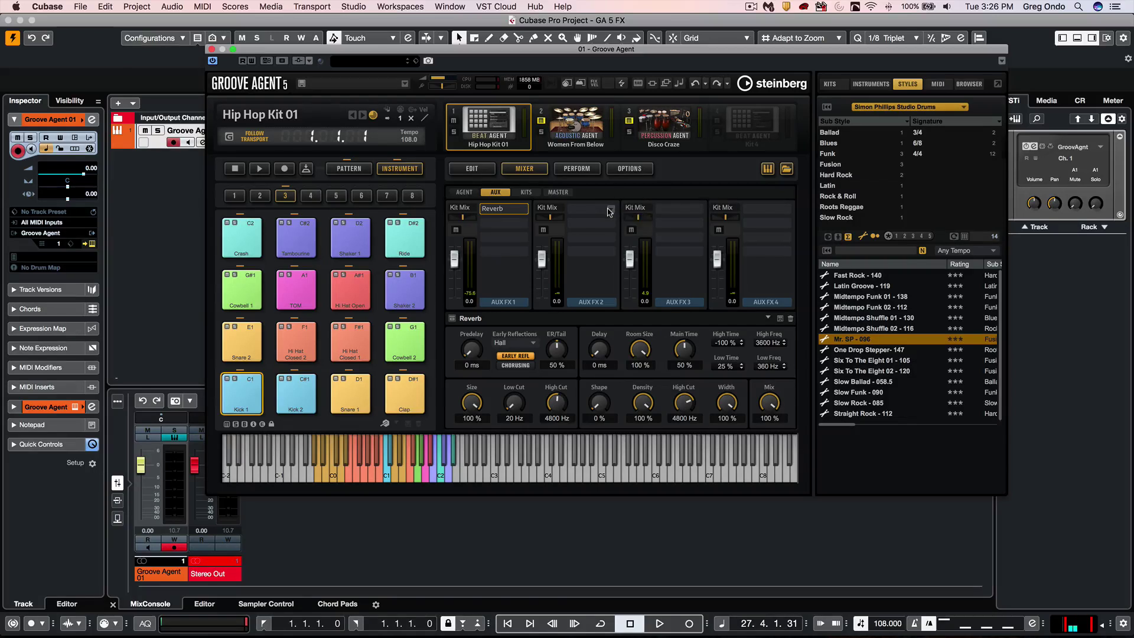
- Load a Multi Delay onto AUX FX 2 and start playback to hear both effects
{"action": "left_click", "coordinate": [609, 210]}
{"action": "left_click", "coordinate": [624, 266]}
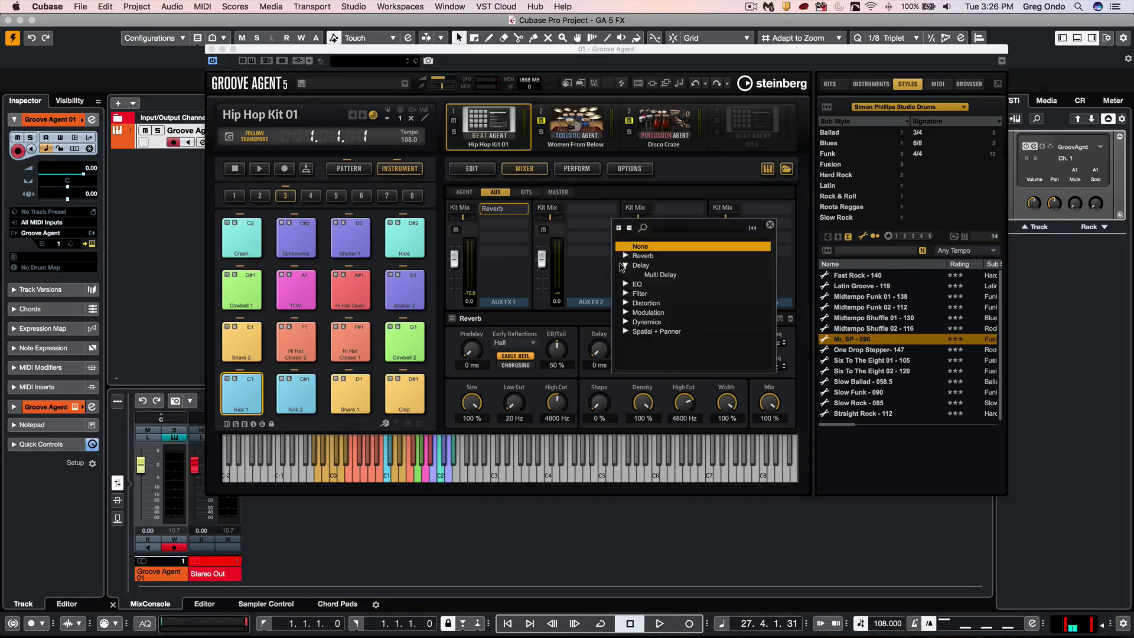
{"action": "left_click", "coordinate": [654, 276]}
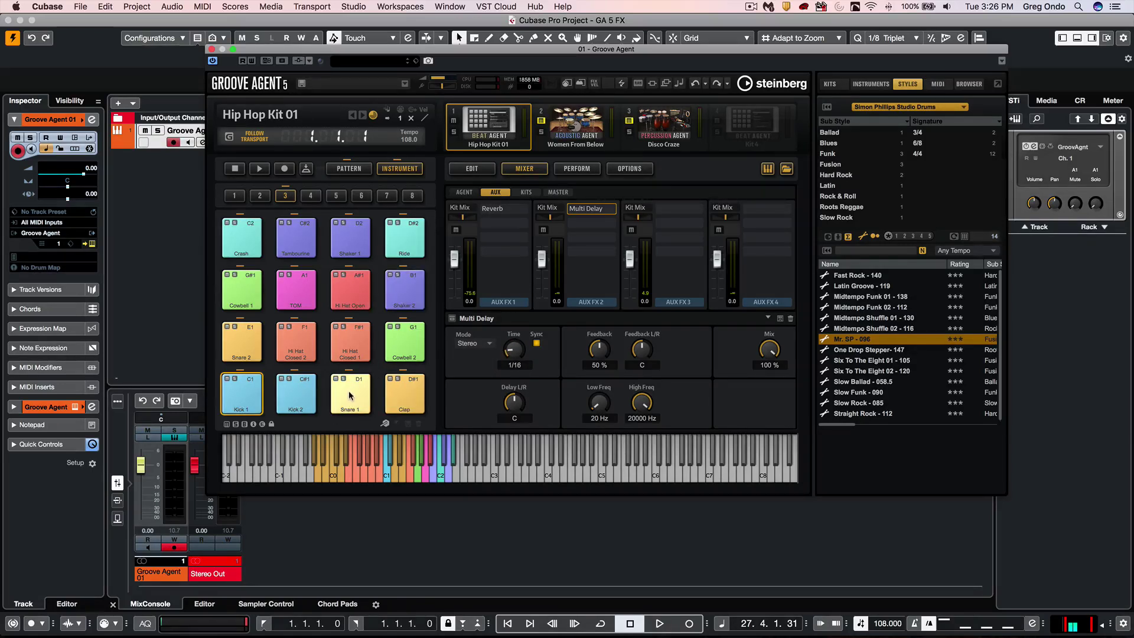
{"action": "key", "text": "space"}
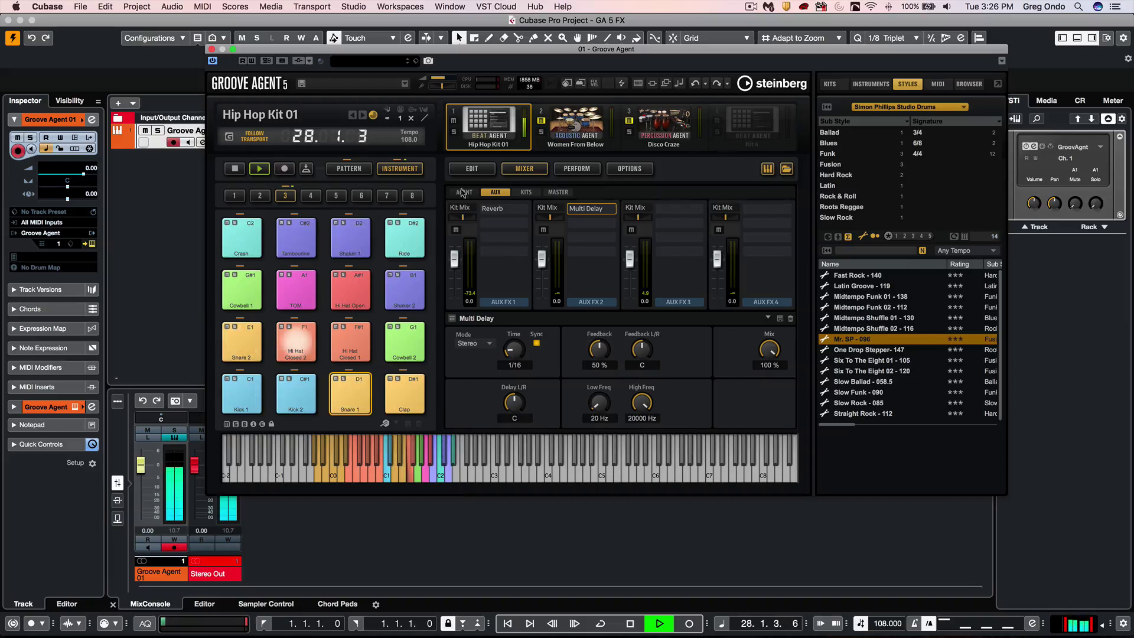
- Lower the kick EQ boost to 3.0 dB at 734 Hz and raise the snare's first aux send to about -2.1 dB
{"action": "left_click", "coordinate": [464, 192]}
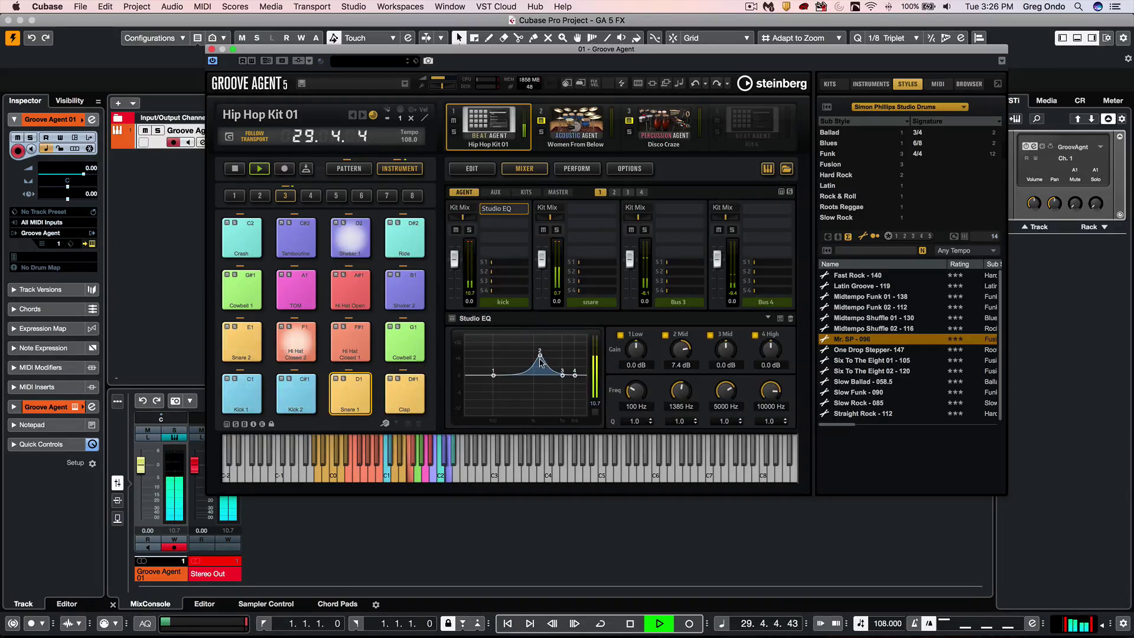
{"action": "left_click_drag", "start_coordinate": [539, 355], "coordinate": [528, 367]}
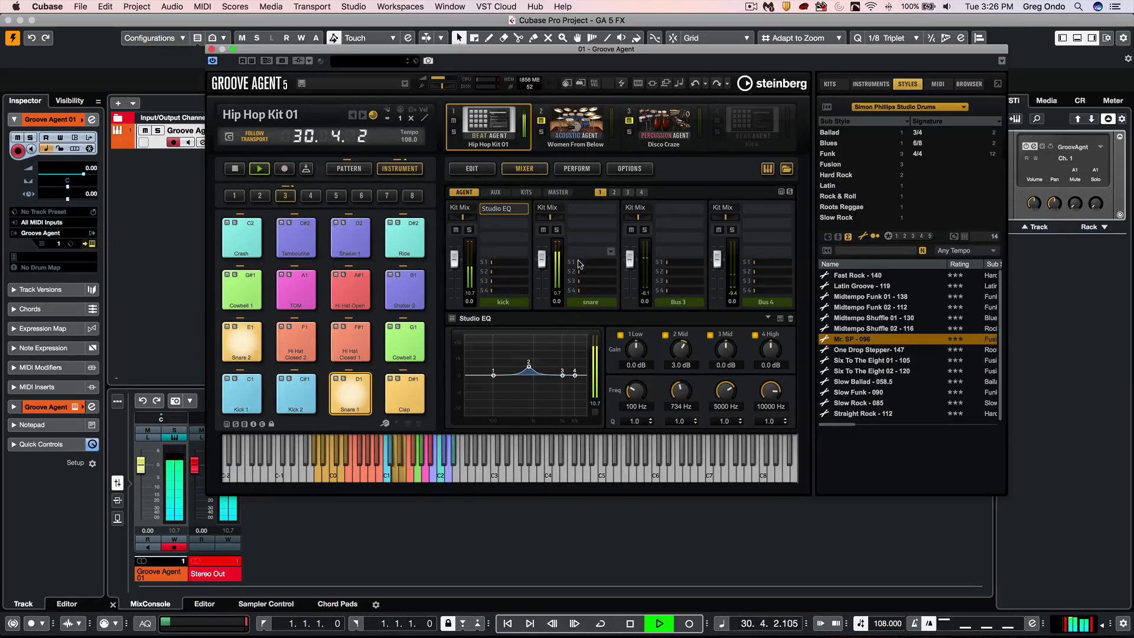
{"action": "mouse_move", "coordinate": [582, 264]}
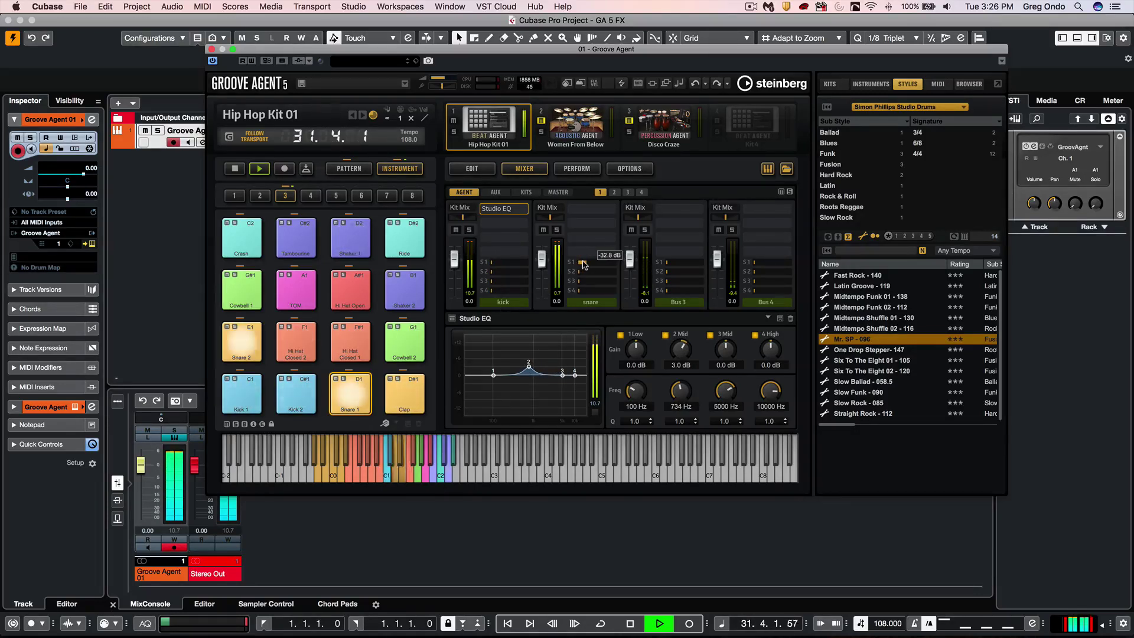
{"action": "left_click_drag", "start_coordinate": [582, 264], "coordinate": [606, 265]}
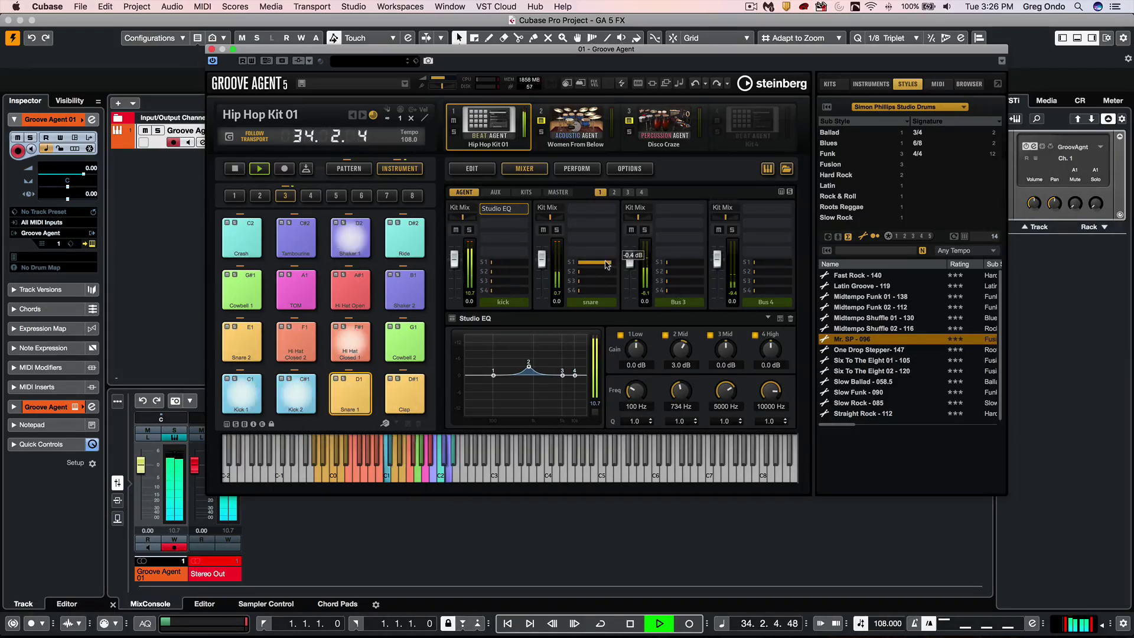
- Stop playback and add a Morph Filter after the Reverb on AUX FX 1
{"action": "key", "text": "space"}
{"action": "left_click", "coordinate": [496, 192]}
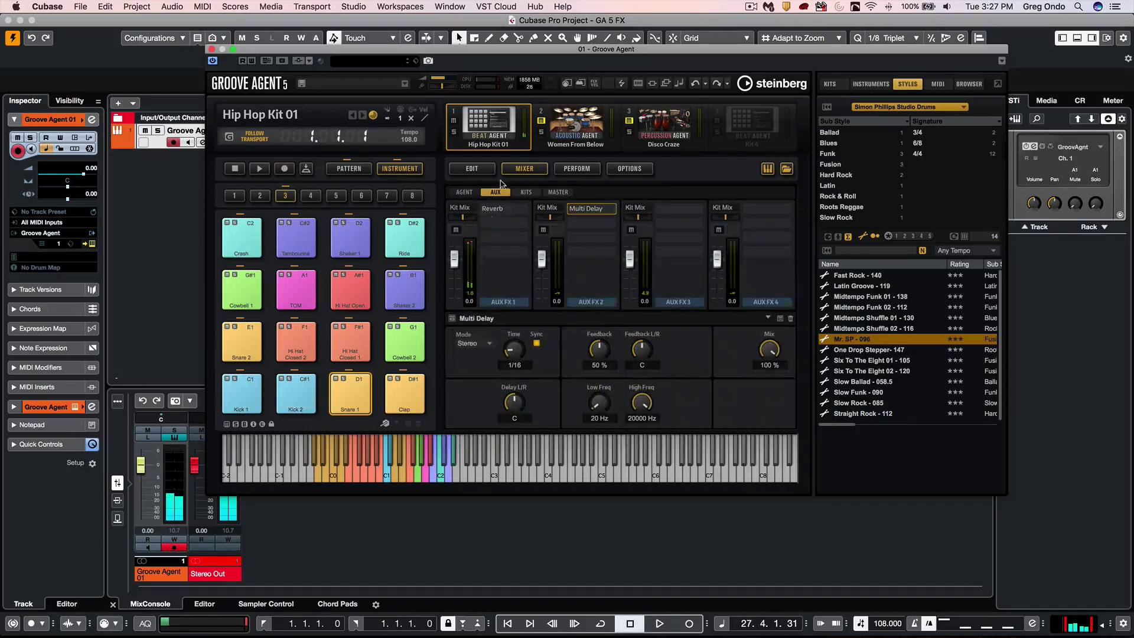
{"action": "left_click", "coordinate": [522, 223]}
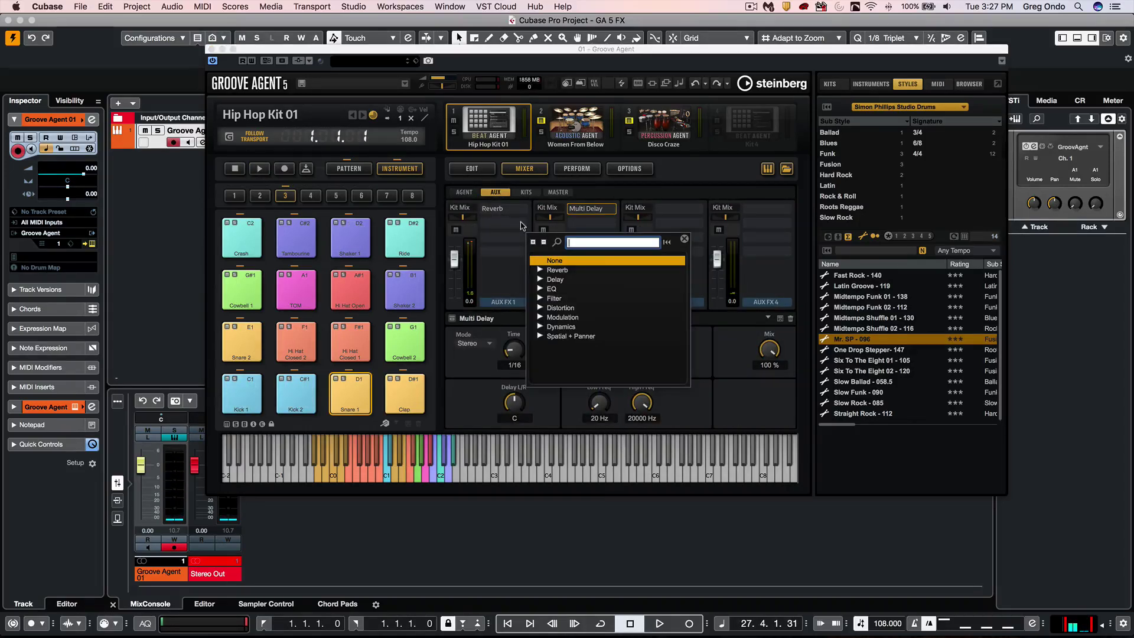
{"action": "left_click", "coordinate": [539, 298]}
{"action": "left_click", "coordinate": [571, 318]}
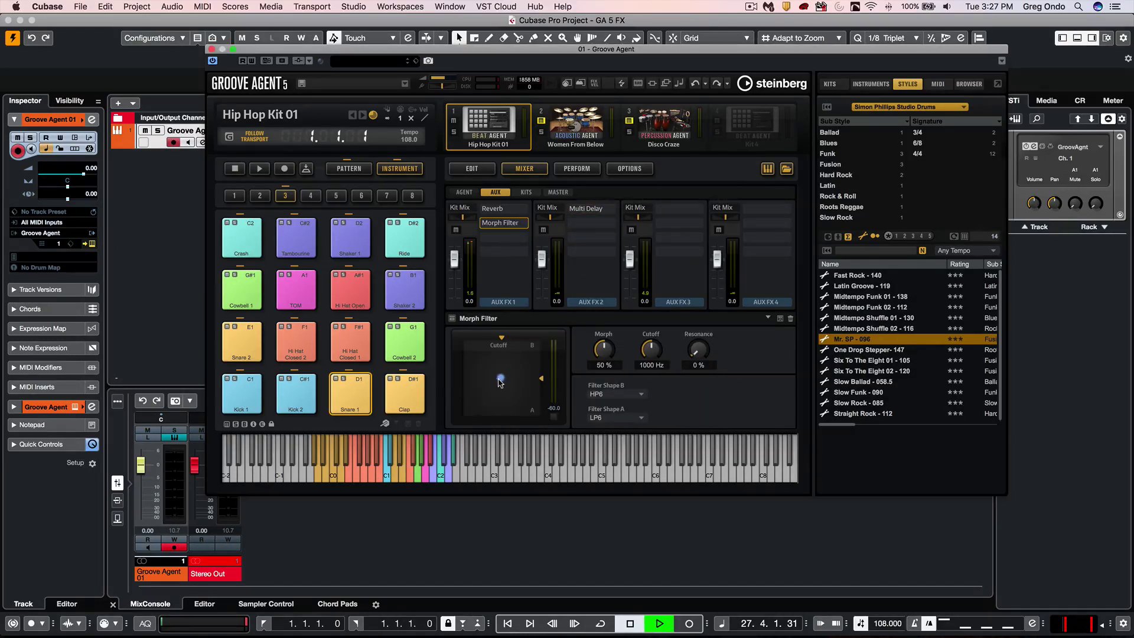
{"action": "mouse_move", "coordinate": [500, 382]}
{"action": "left_mouse_down"}
{"action": "mouse_move", "coordinate": [514, 358]}
{"action": "mouse_move", "coordinate": [499, 362]}
{"action": "left_mouse_up"}
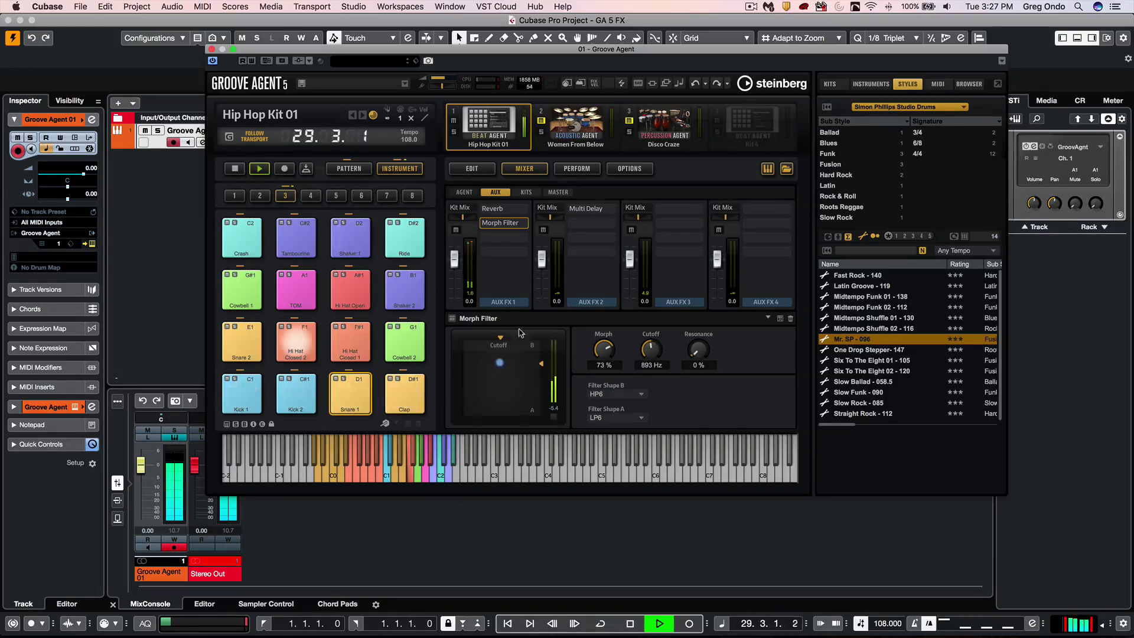
- Tune the Morph Filter to 67% morph, 563 Hz cutoff and 52% resonance, adjusting the snare's S1 send
{"action": "left_click", "coordinate": [464, 192]}
{"action": "left_click_drag", "start_coordinate": [581, 262], "coordinate": [605, 266]}
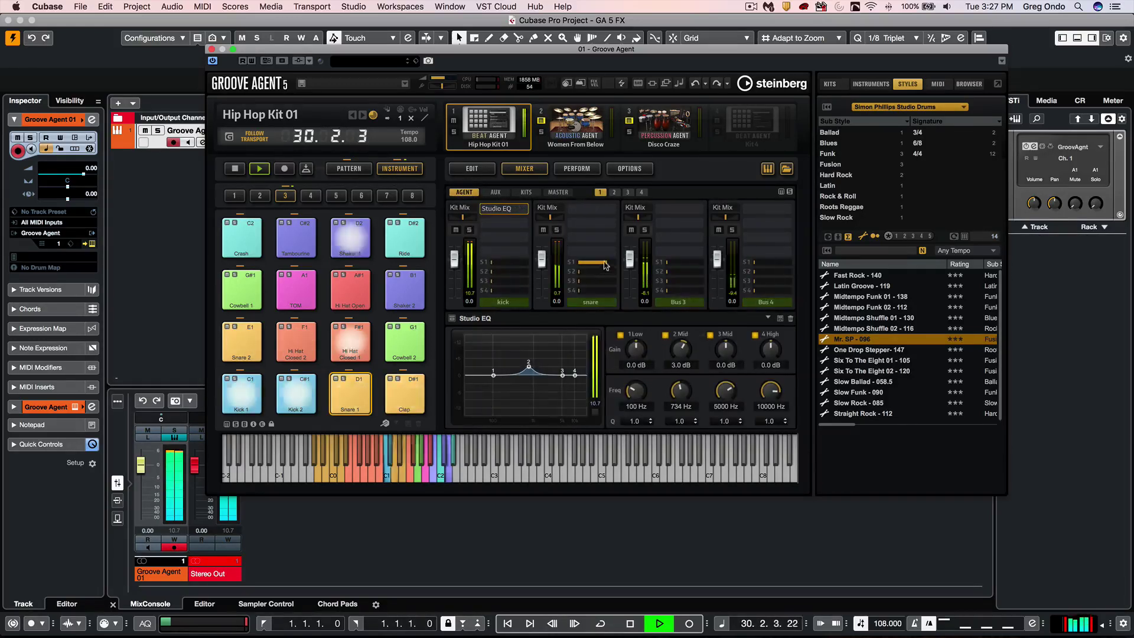
{"action": "left_click", "coordinate": [495, 192]}
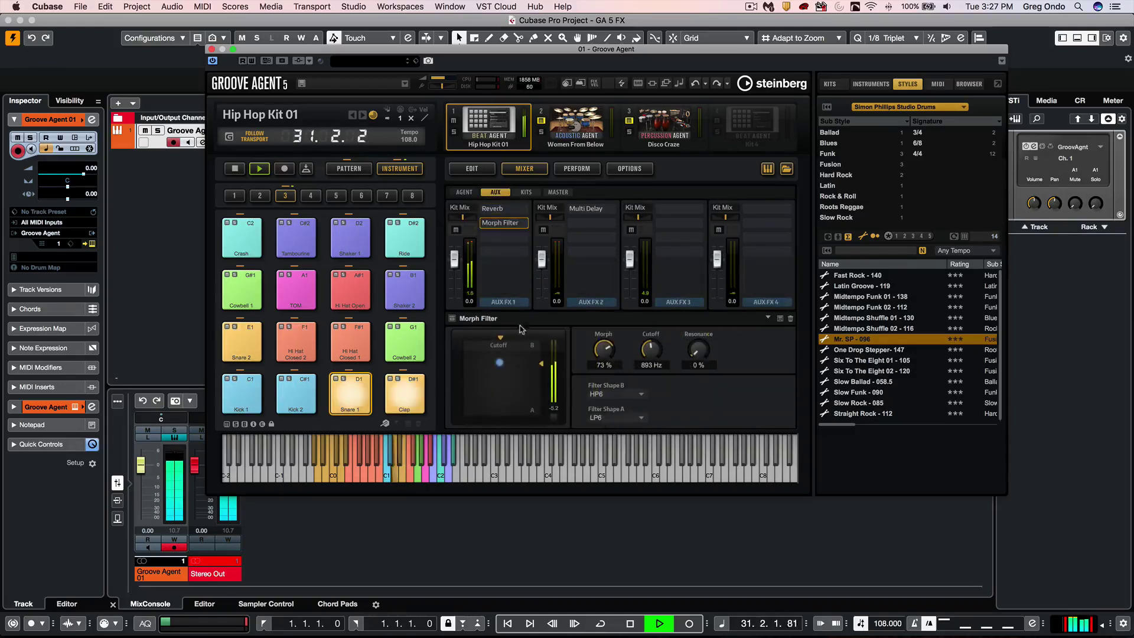
{"action": "left_click_drag", "start_coordinate": [499, 362], "coordinate": [515, 361]}
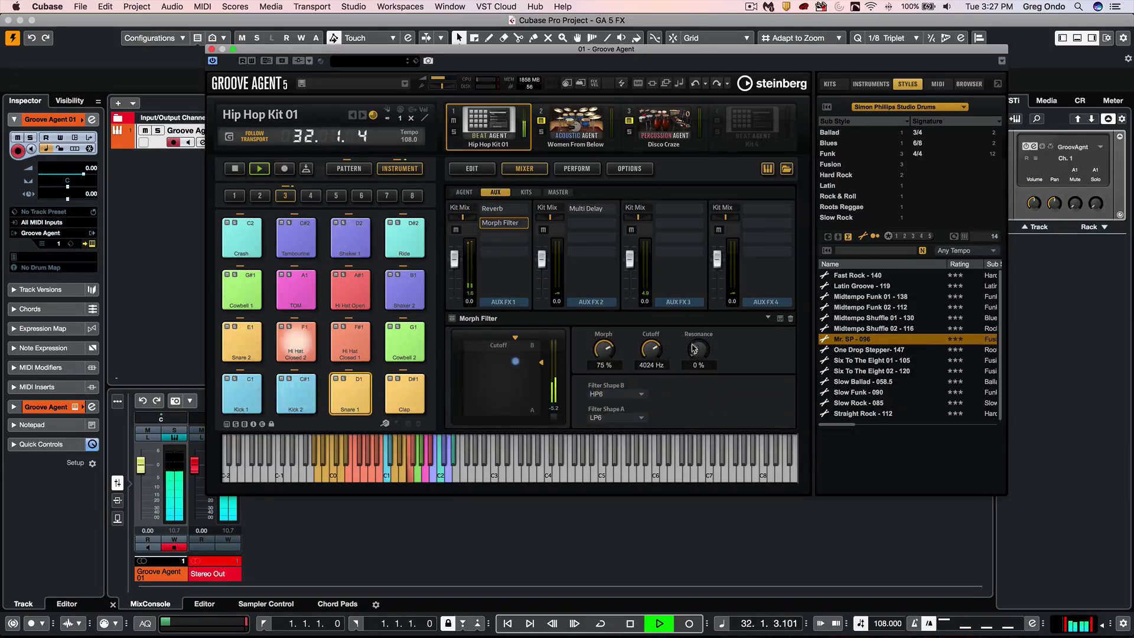
{"action": "left_click_drag", "start_coordinate": [694, 349], "coordinate": [695, 330]}
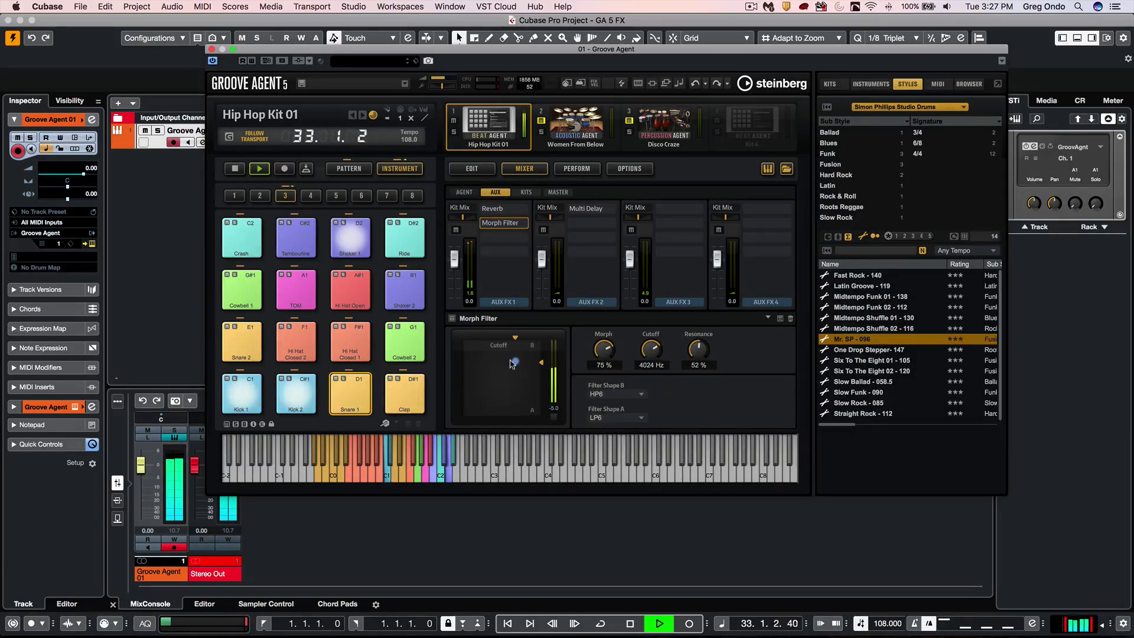
{"action": "left_click_drag", "start_coordinate": [513, 363], "coordinate": [494, 366]}
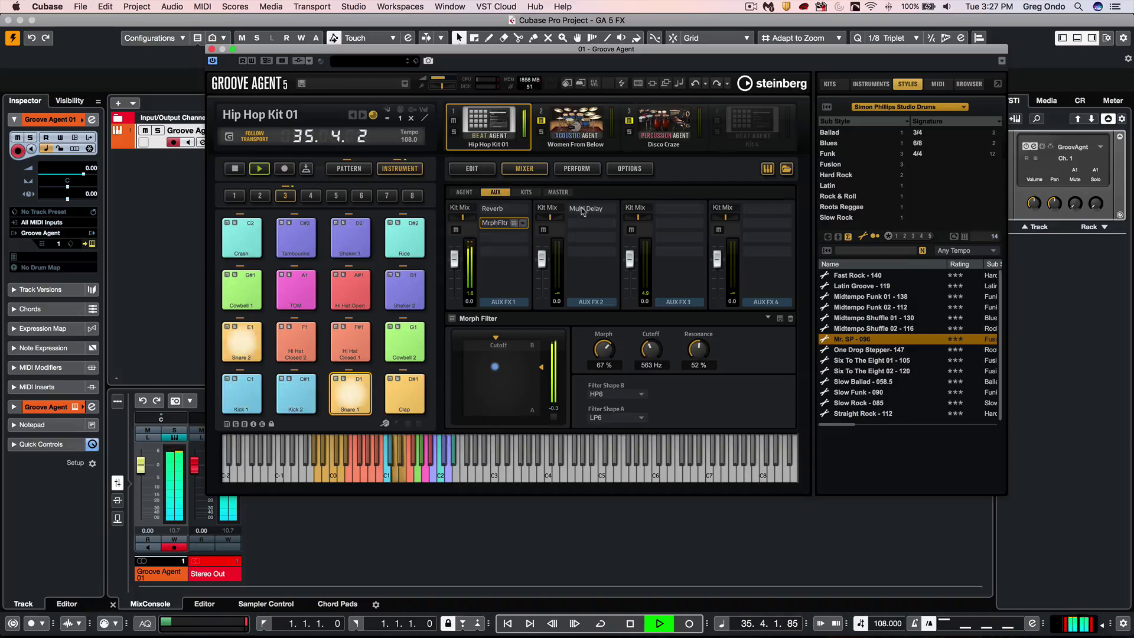
- Select and audition the Hi Hat Closed 2 pad, then restart playback
{"action": "key", "text": "space"}
{"action": "left_click", "coordinate": [295, 344]}
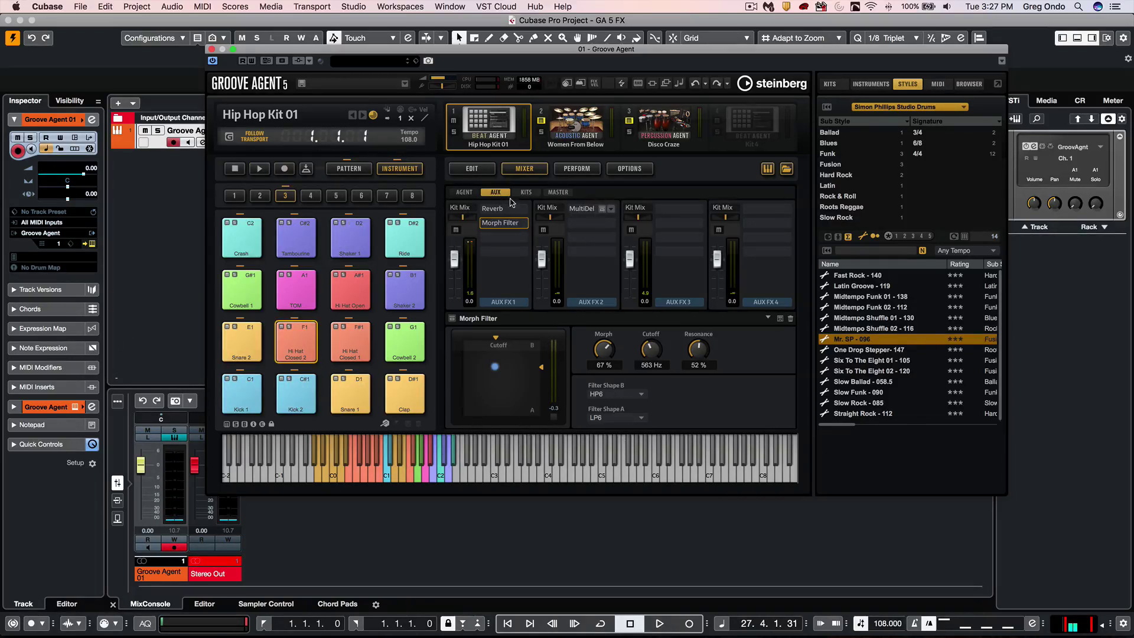
{"action": "left_click", "coordinate": [291, 342]}
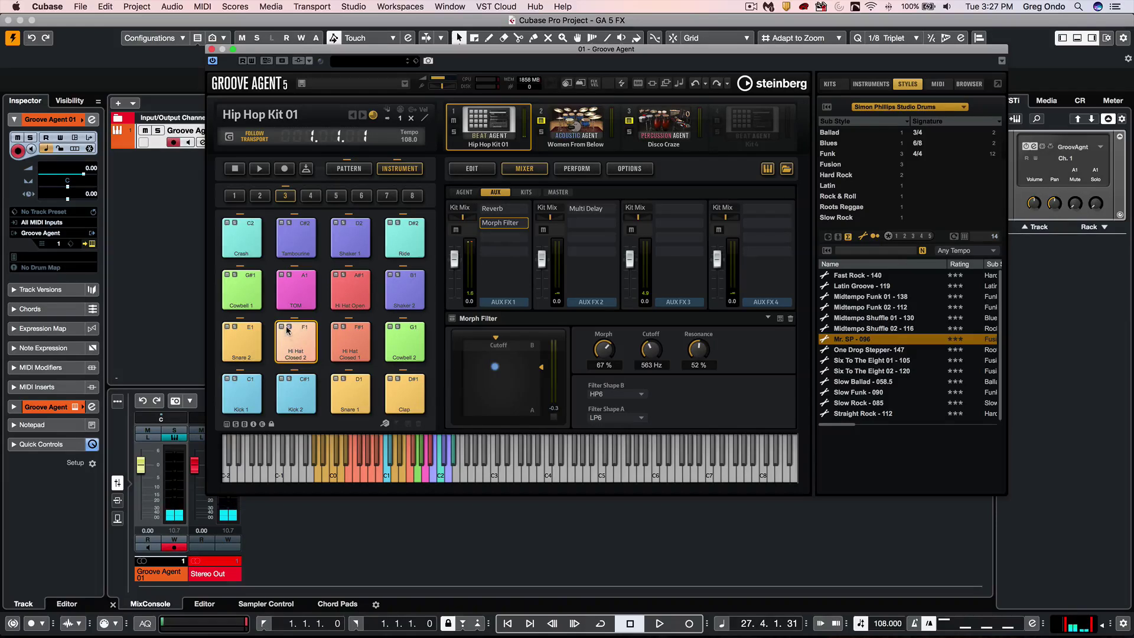
{"action": "key", "text": "space"}
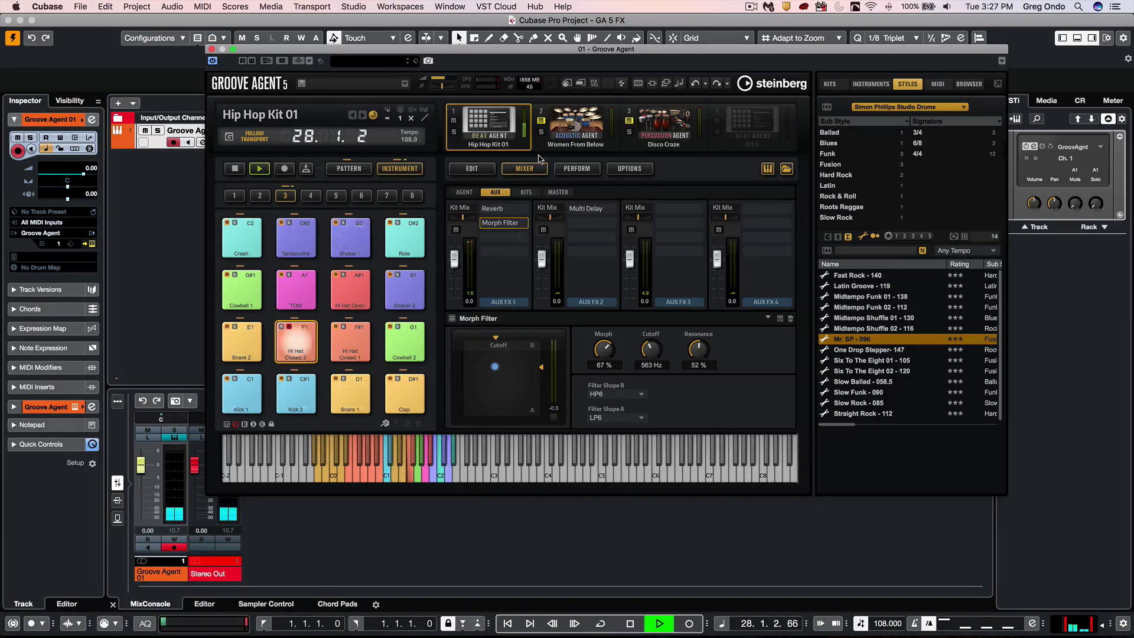
- Raise the Hi Hat Closed 2 pad's AUX 2 send to -1.2 dB, then return to the mixer and stop playback
{"action": "left_click", "coordinate": [483, 170]}
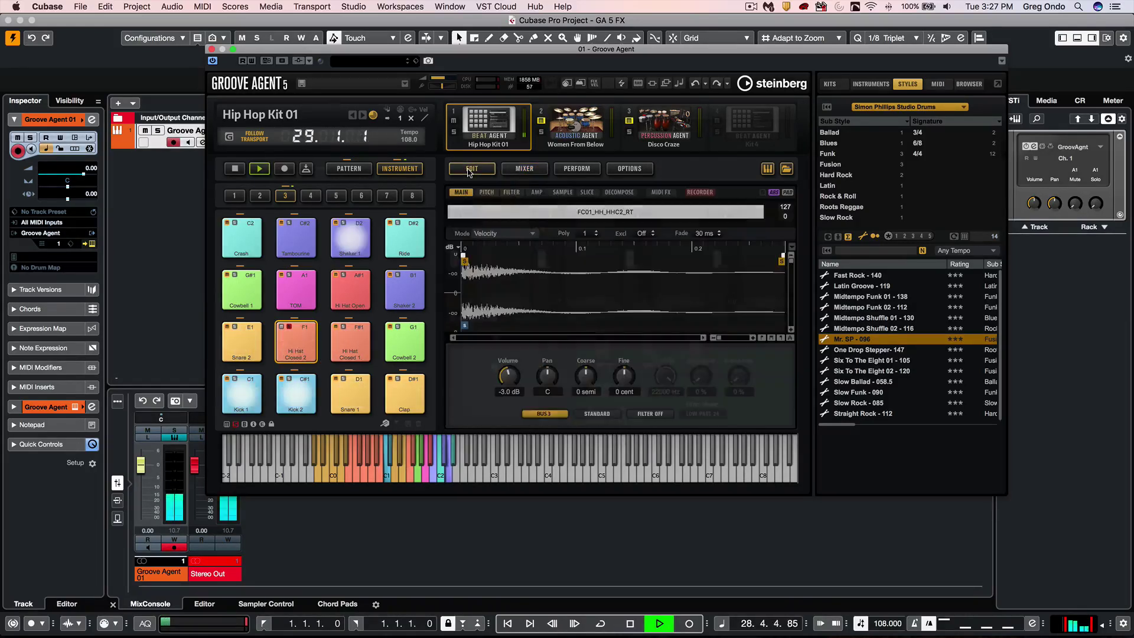
{"action": "left_click", "coordinate": [537, 194]}
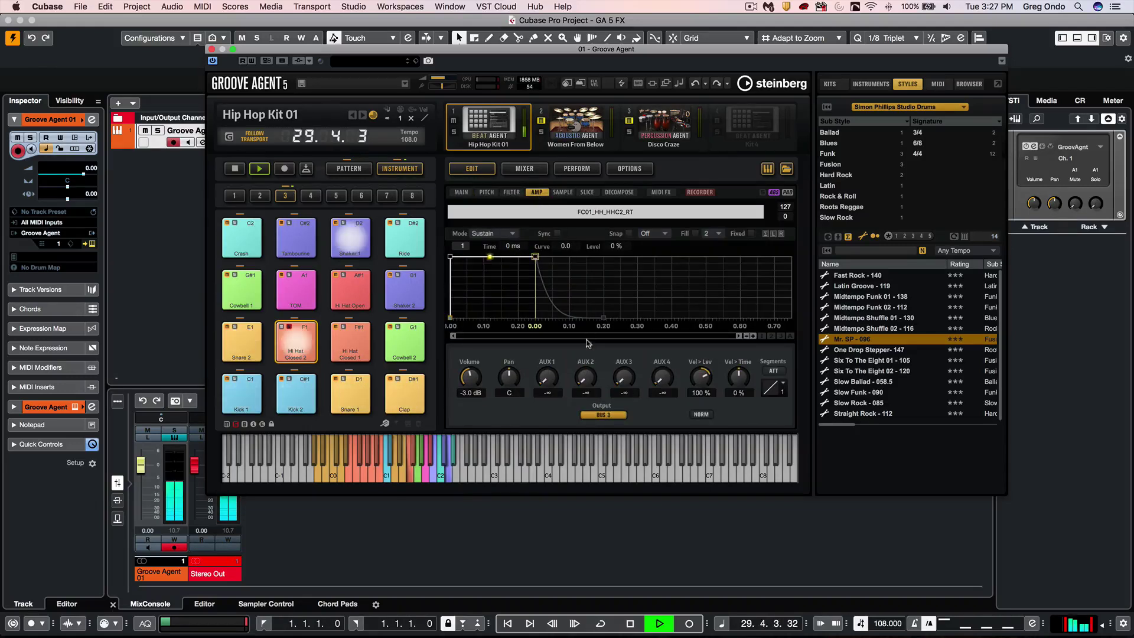
{"action": "left_click_drag", "start_coordinate": [583, 360], "coordinate": [577, 288]}
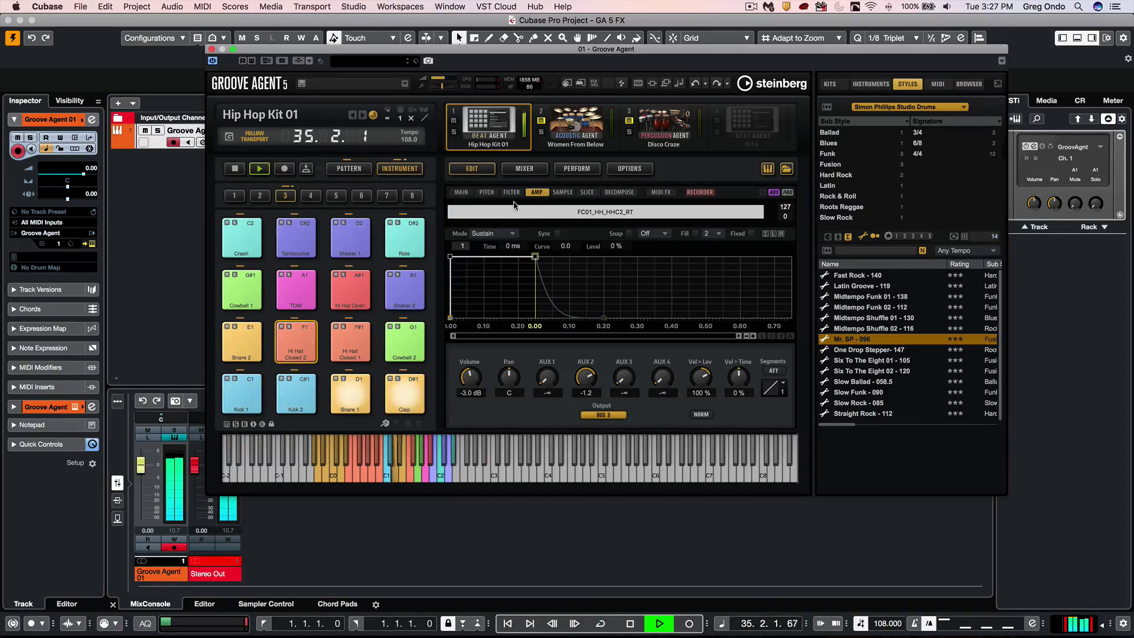
{"action": "left_click", "coordinate": [524, 168]}
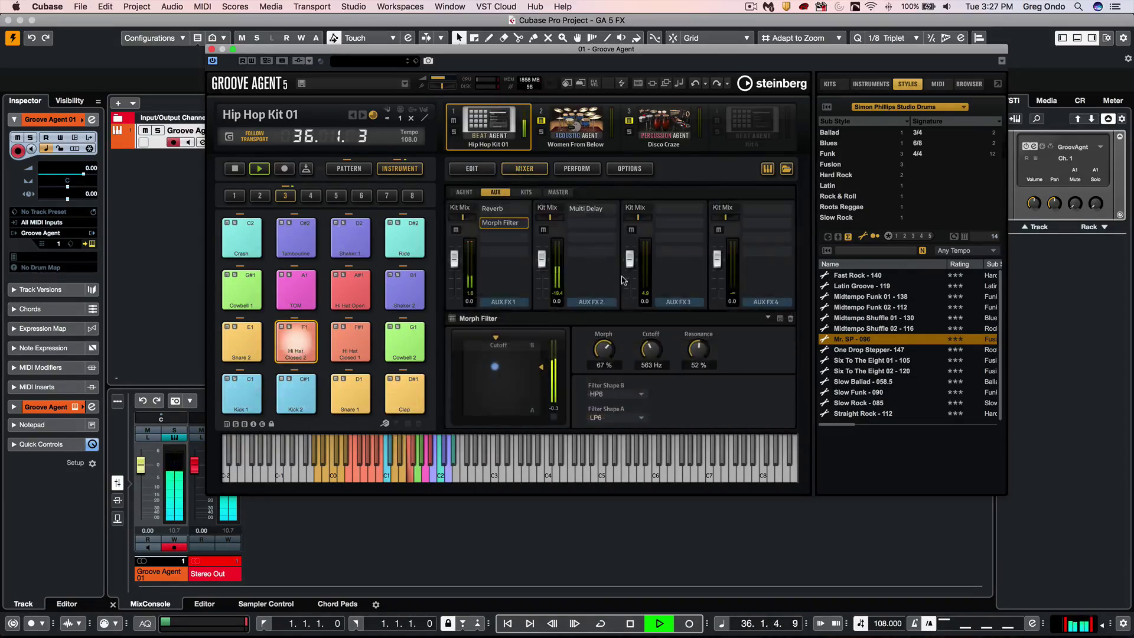
{"action": "key", "text": "space"}
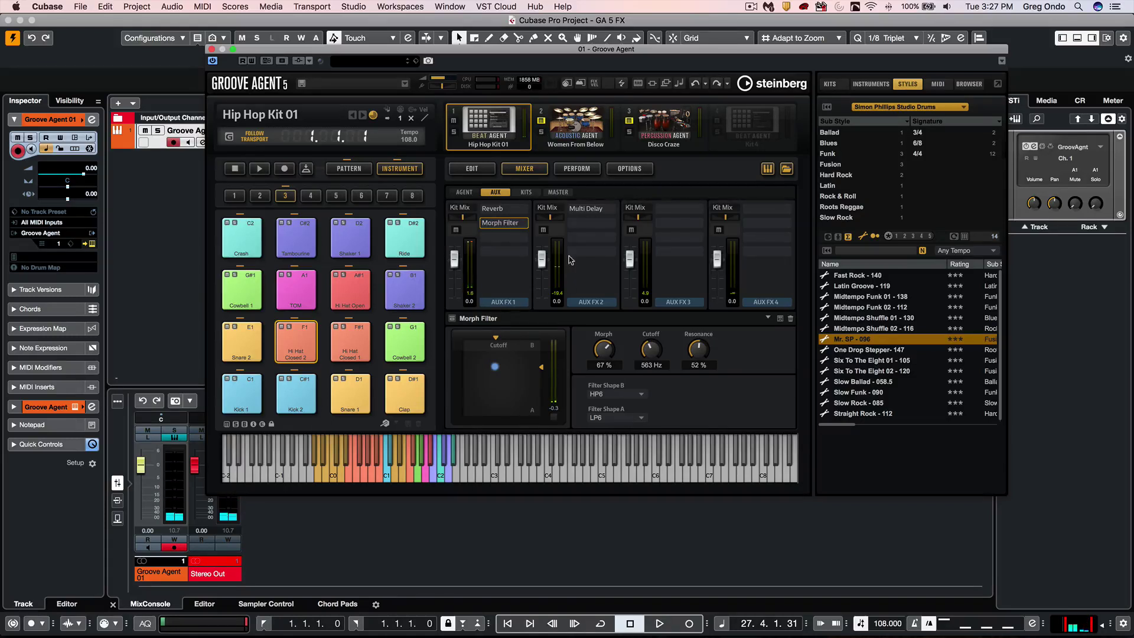
- Insert a Maximizer (25.0% Optimize, 0.0 dB Output) on the Hip Hop Kit 01 channel, test it, then switch to Women From Below
{"action": "left_click", "coordinate": [525, 192]}
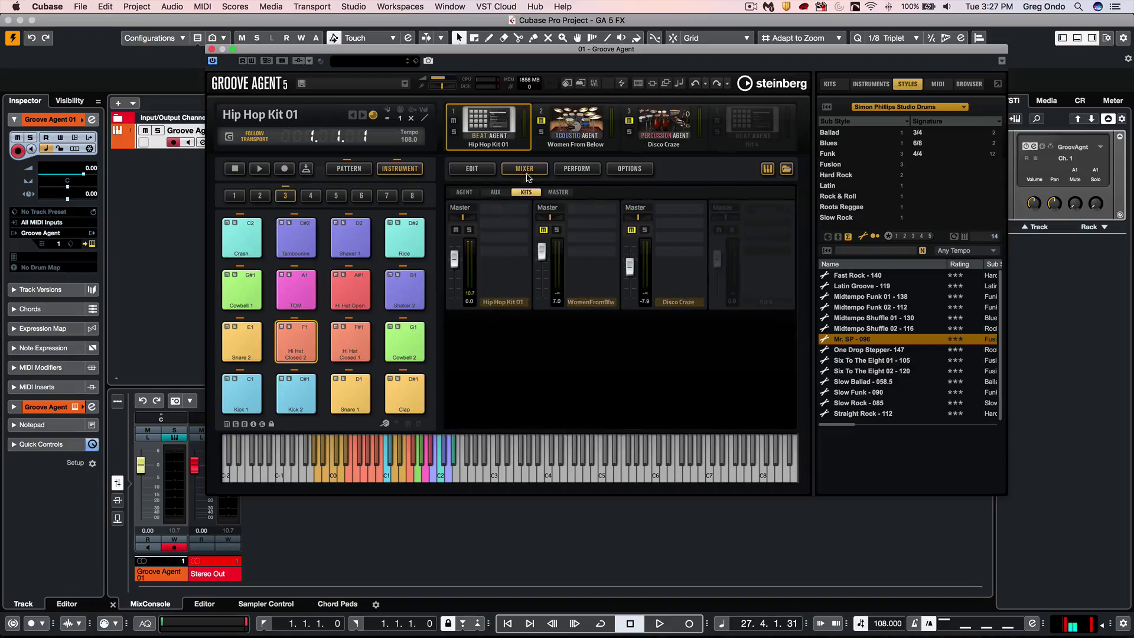
{"action": "left_click", "coordinate": [513, 210]}
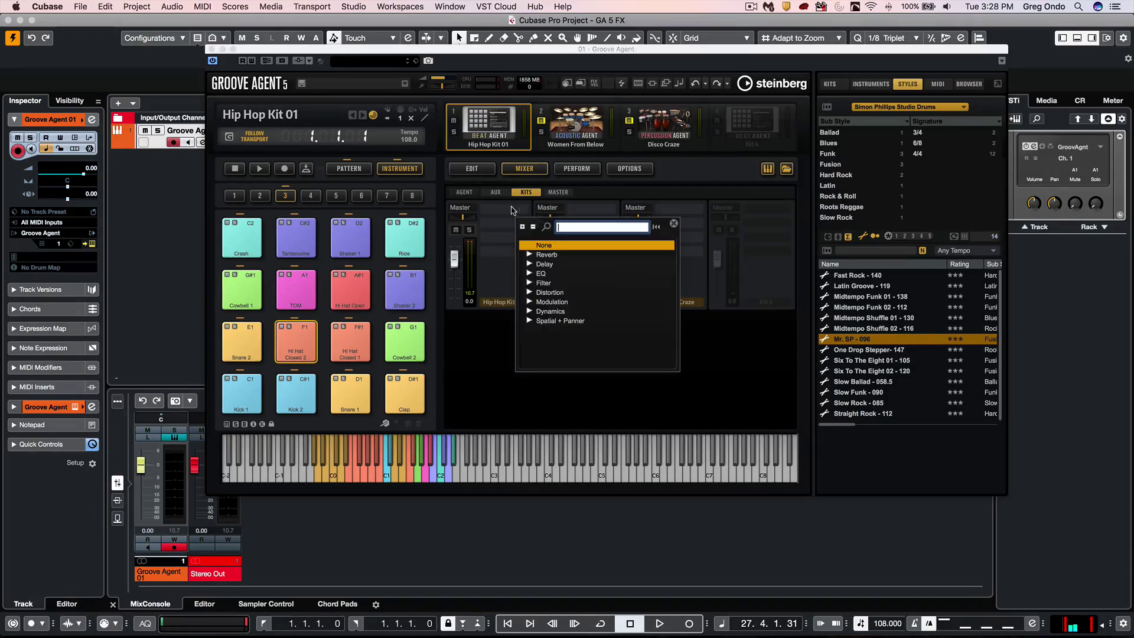
{"action": "left_click", "coordinate": [528, 311]}
{"action": "scroll", "coordinate": [586, 343], "scroll_direction": "down", "scroll_amount": 3}
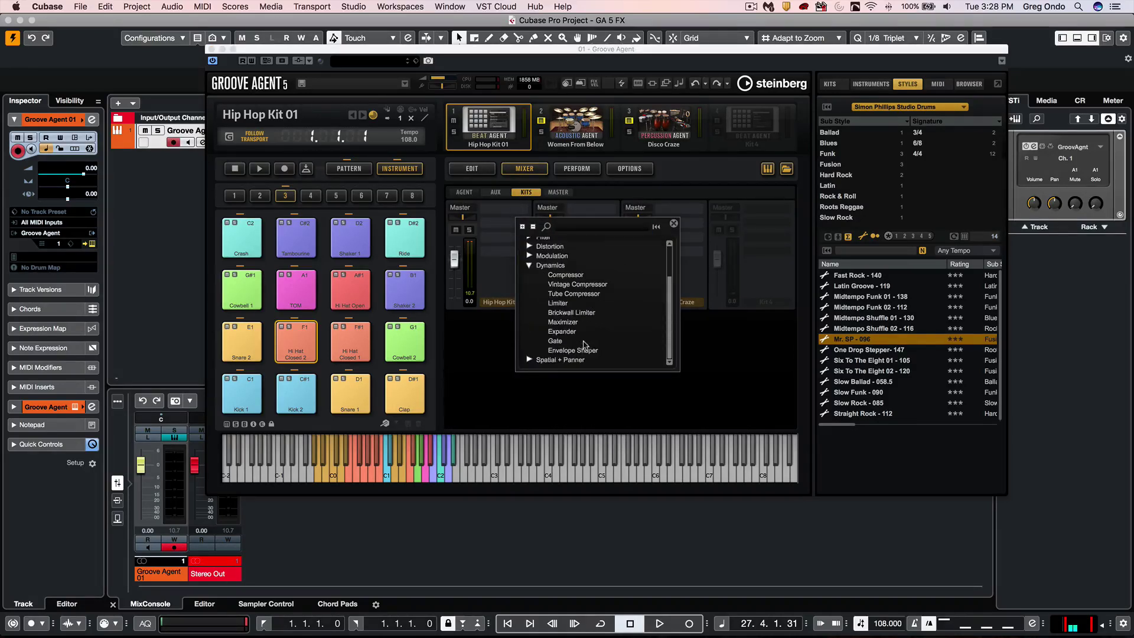
{"action": "left_click", "coordinate": [567, 326]}
{"action": "key", "text": "space"}
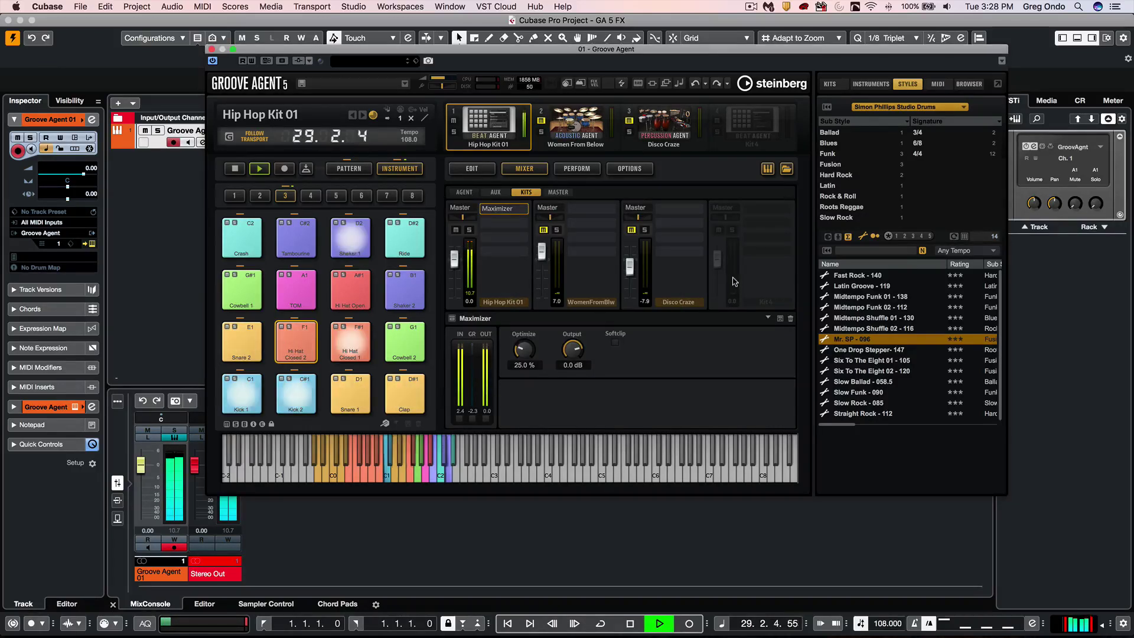
{"action": "key", "text": "space"}
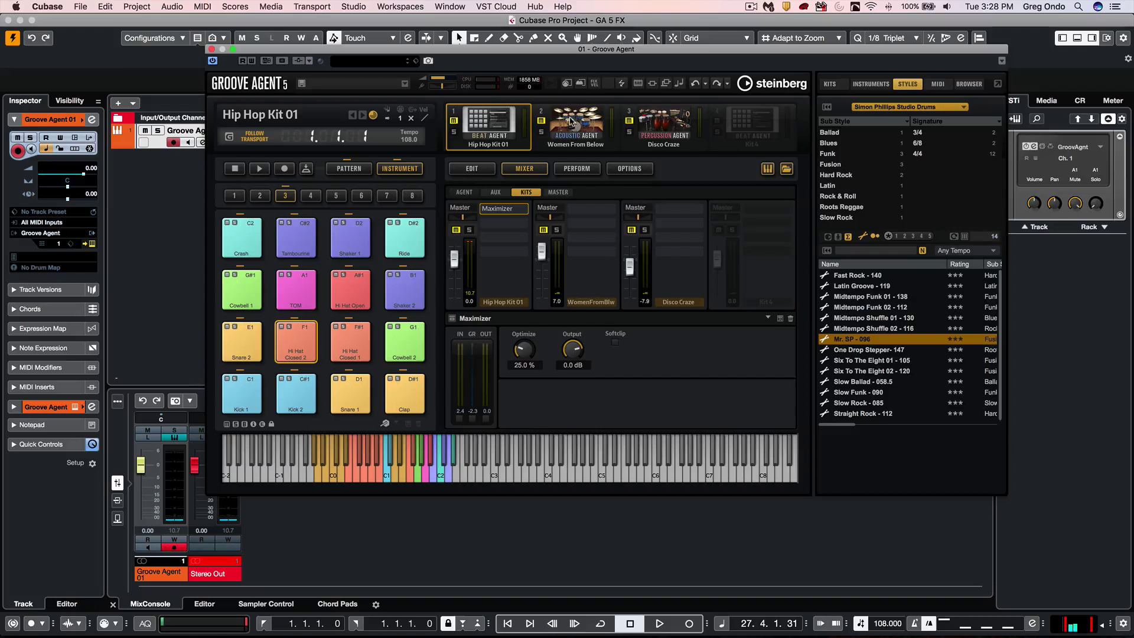
{"action": "left_click", "coordinate": [570, 122]}
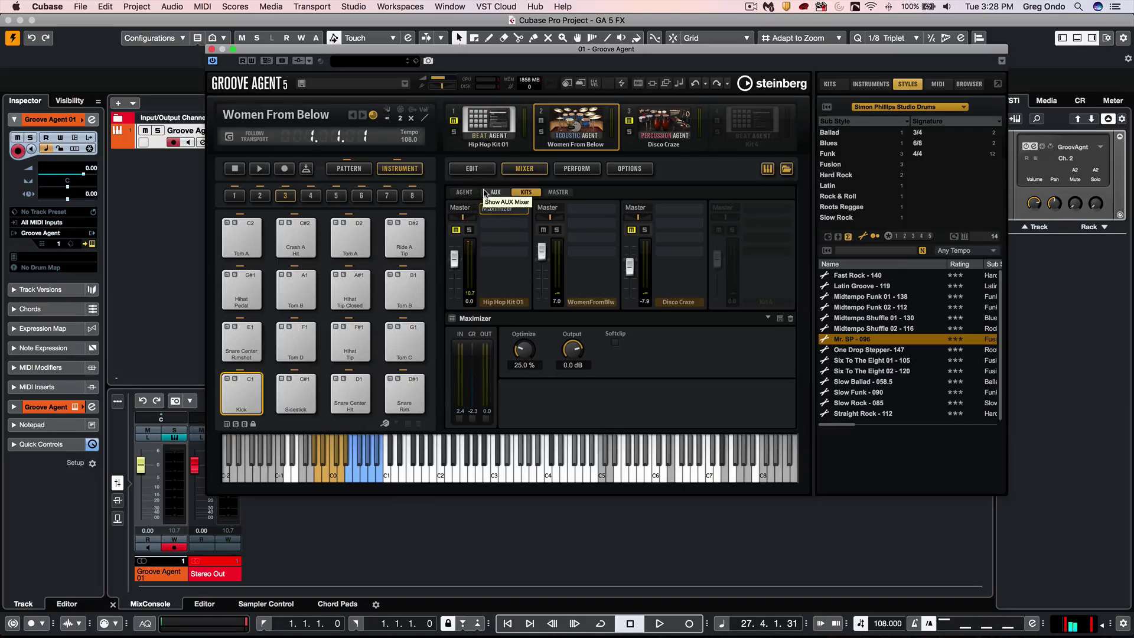
- Load REVerence onto the Women From Below kit's AUX FX 1
{"action": "left_click", "coordinate": [495, 192]}
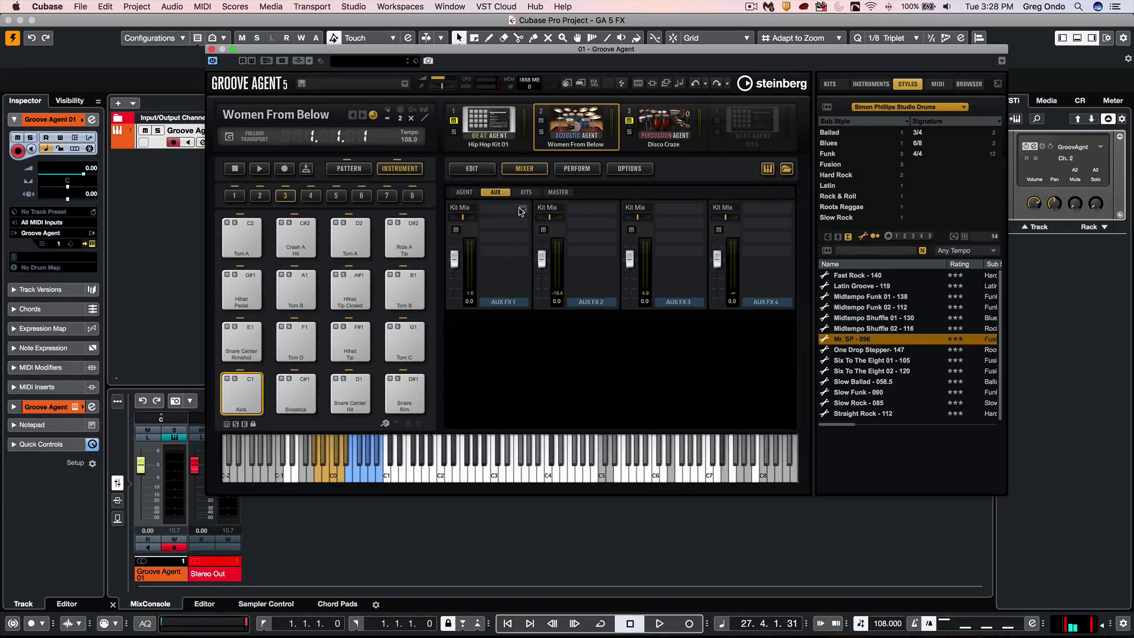
{"action": "left_click", "coordinate": [521, 211]}
{"action": "left_click", "coordinate": [534, 255]}
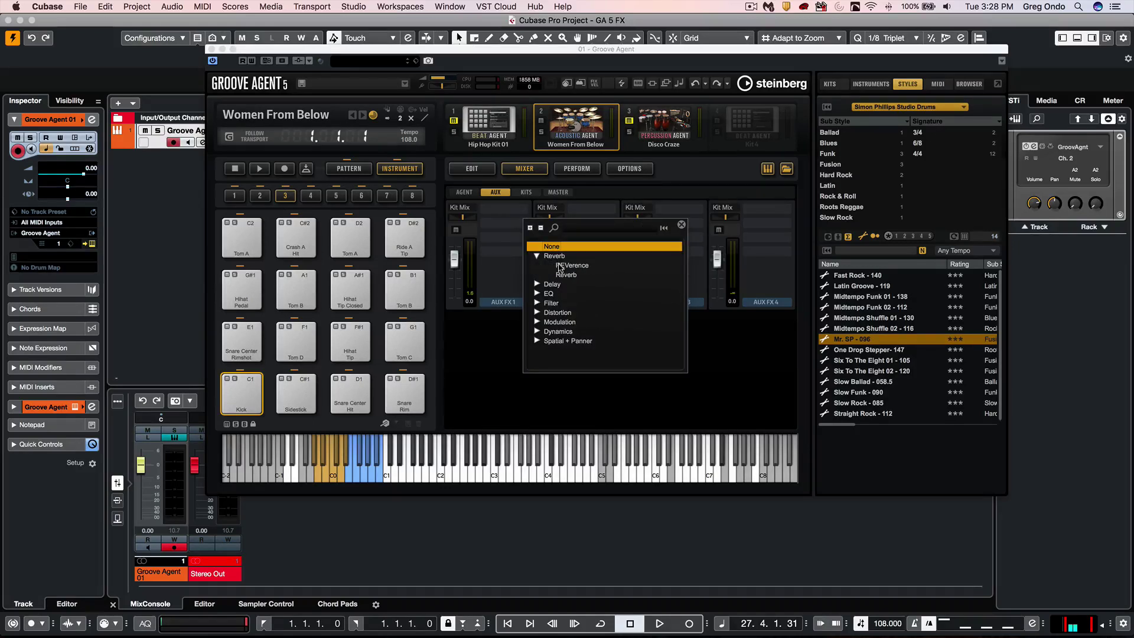
{"action": "left_click", "coordinate": [572, 265]}
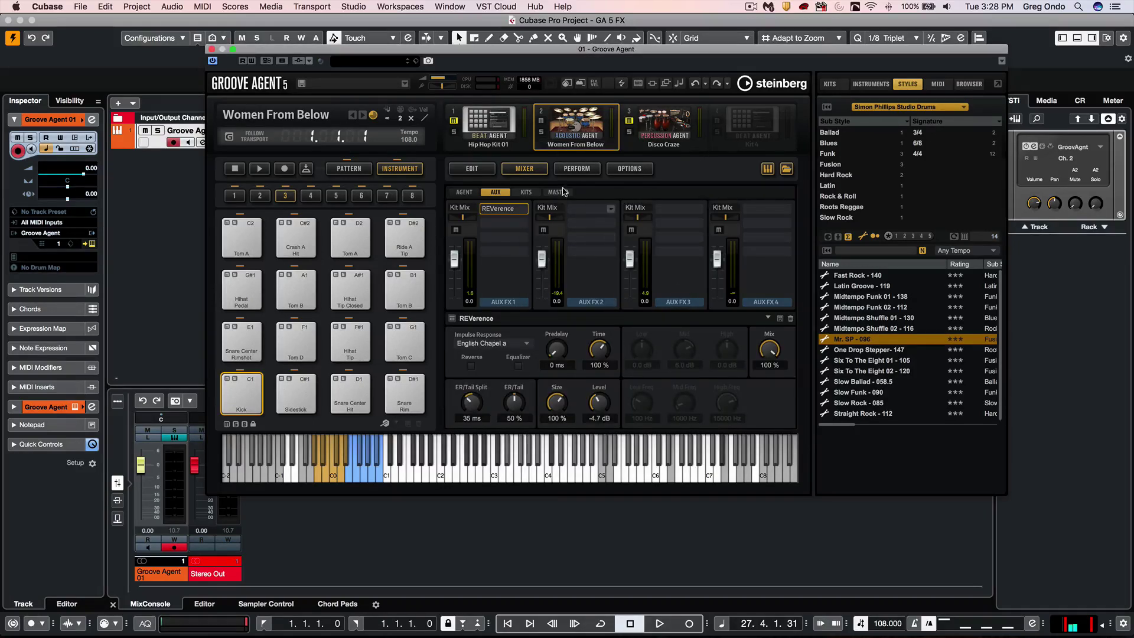
- Toggle between Hip Hop Kit 01 and Women From Below to compare aux effects, ending on Women From Below
{"action": "left_click", "coordinate": [496, 124]}
{"action": "left_click", "coordinate": [570, 121]}
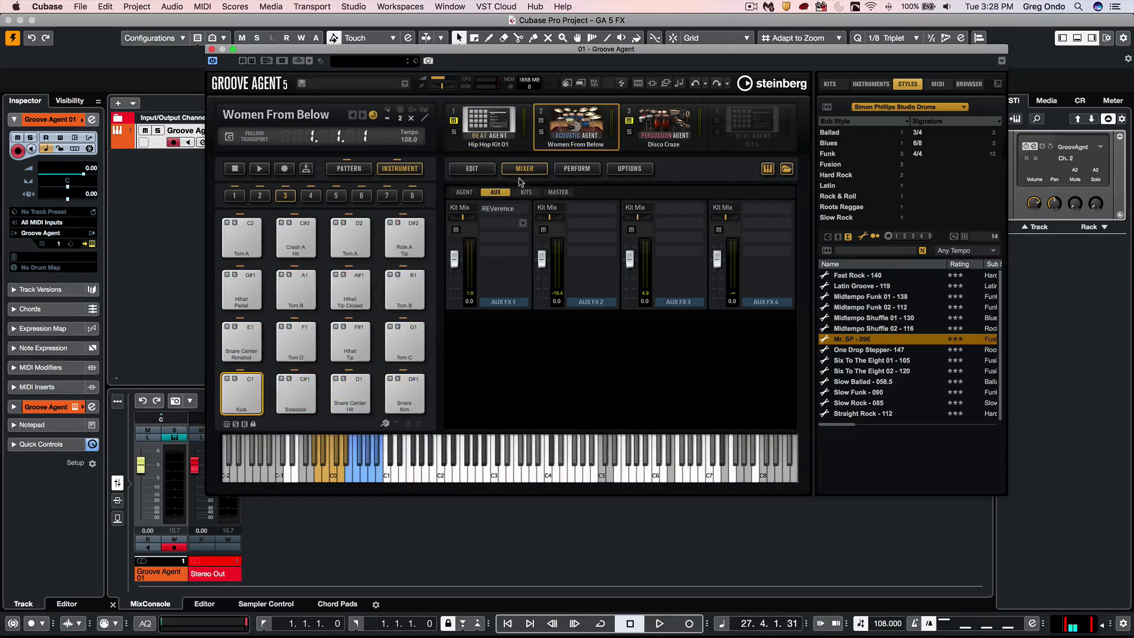
{"action": "left_click", "coordinate": [482, 125]}
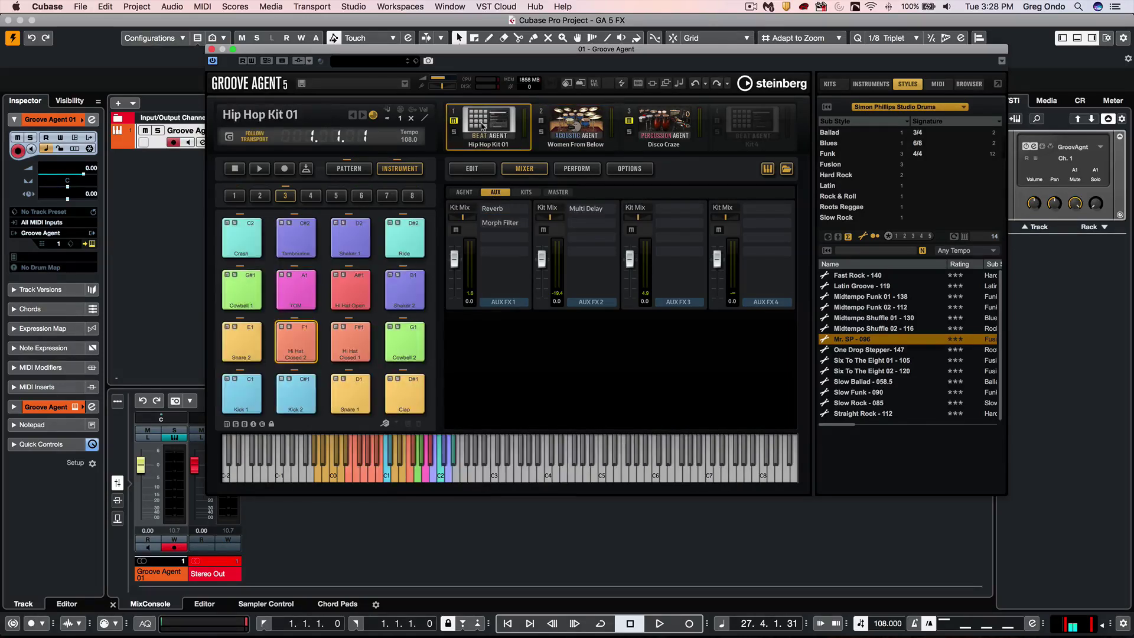
{"action": "left_click", "coordinate": [574, 118]}
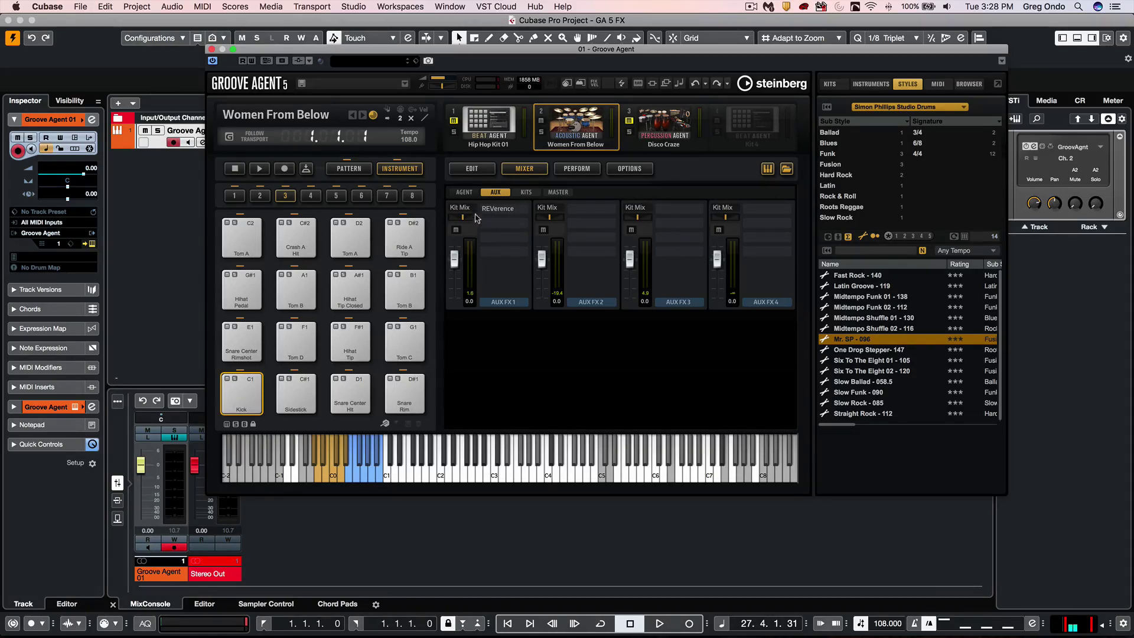
- Show the Women From Below kit's Kick, Snare, Hihat, Toms, Room and Overhead channels in the agent mixer
{"action": "left_click", "coordinate": [464, 193]}
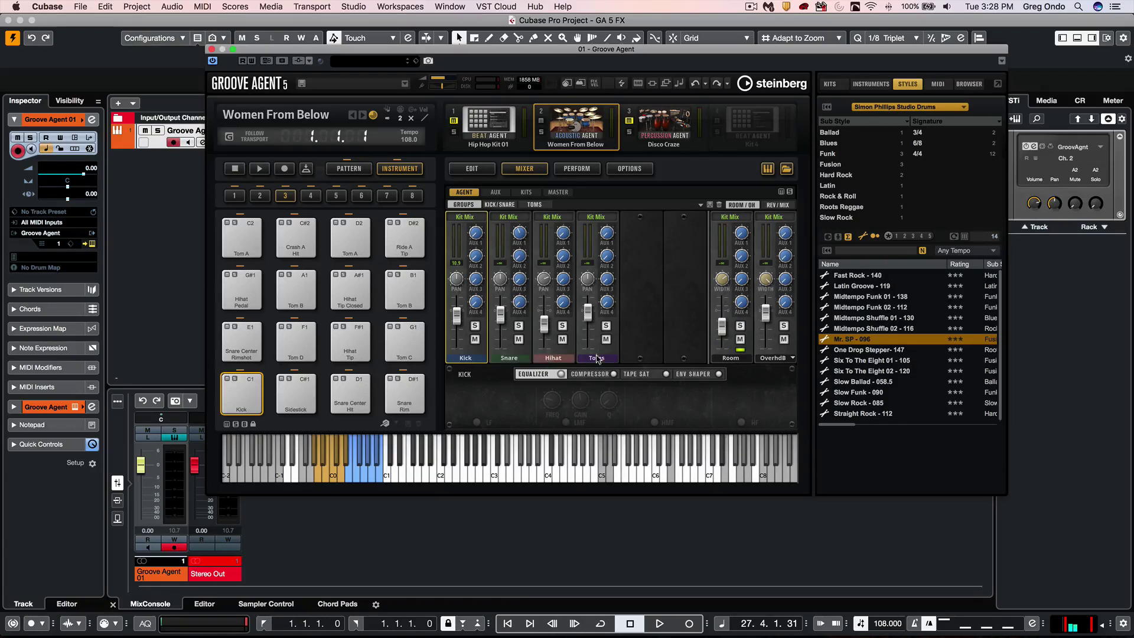
{"action": "left_click", "coordinate": [474, 169]}
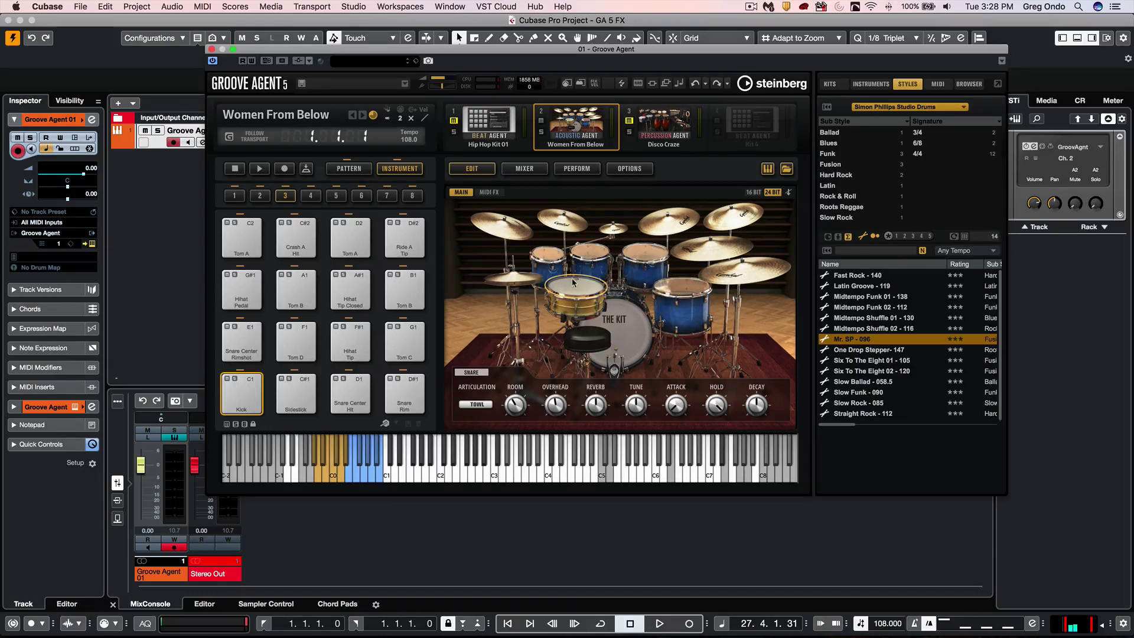
{"action": "left_click", "coordinate": [526, 170]}
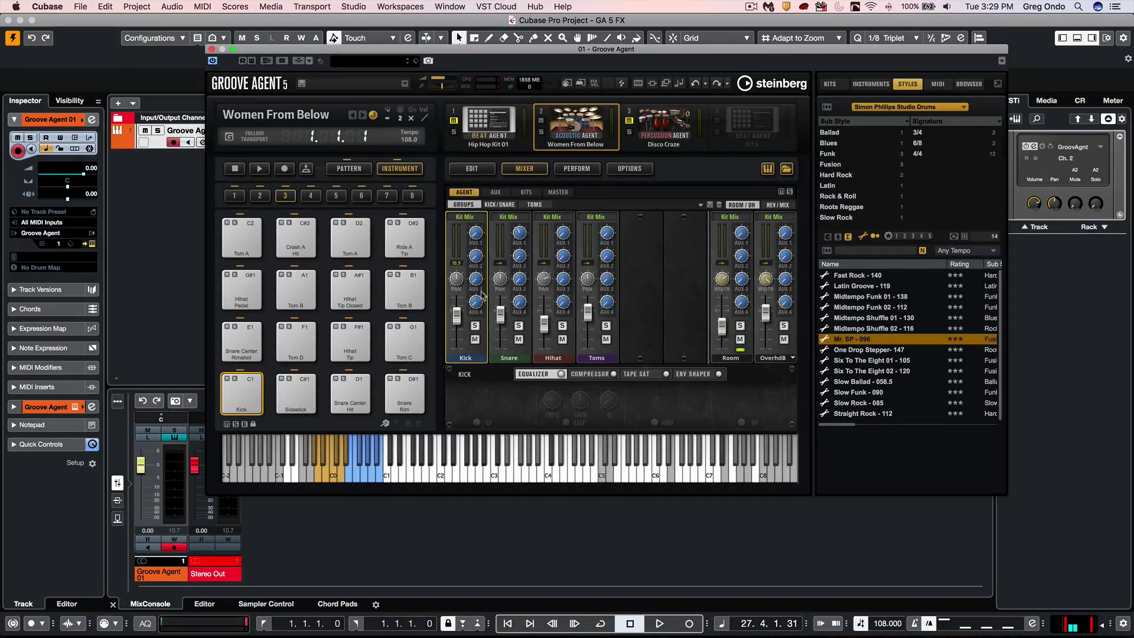
{"action": "left_click", "coordinate": [499, 205]}
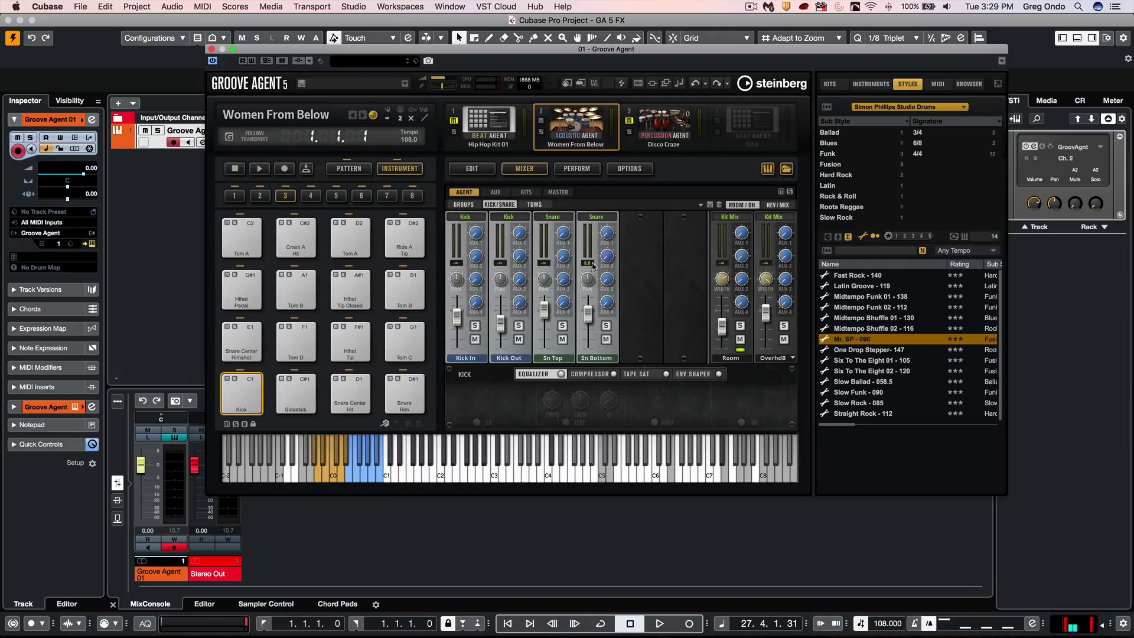
{"action": "left_click", "coordinate": [534, 204]}
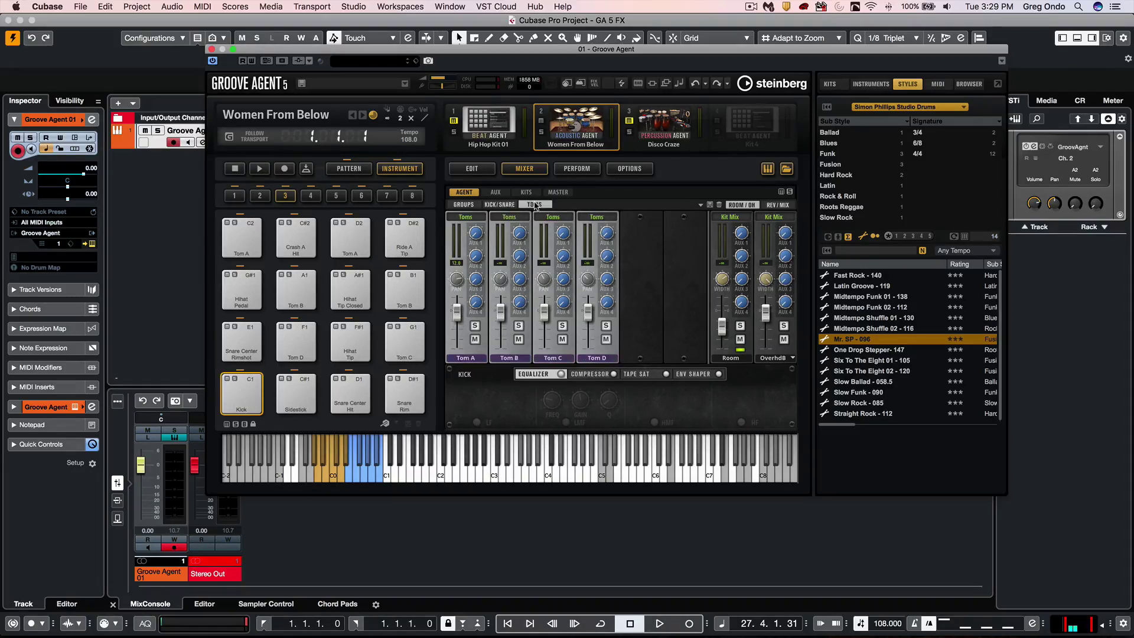
{"action": "left_click", "coordinate": [458, 205]}
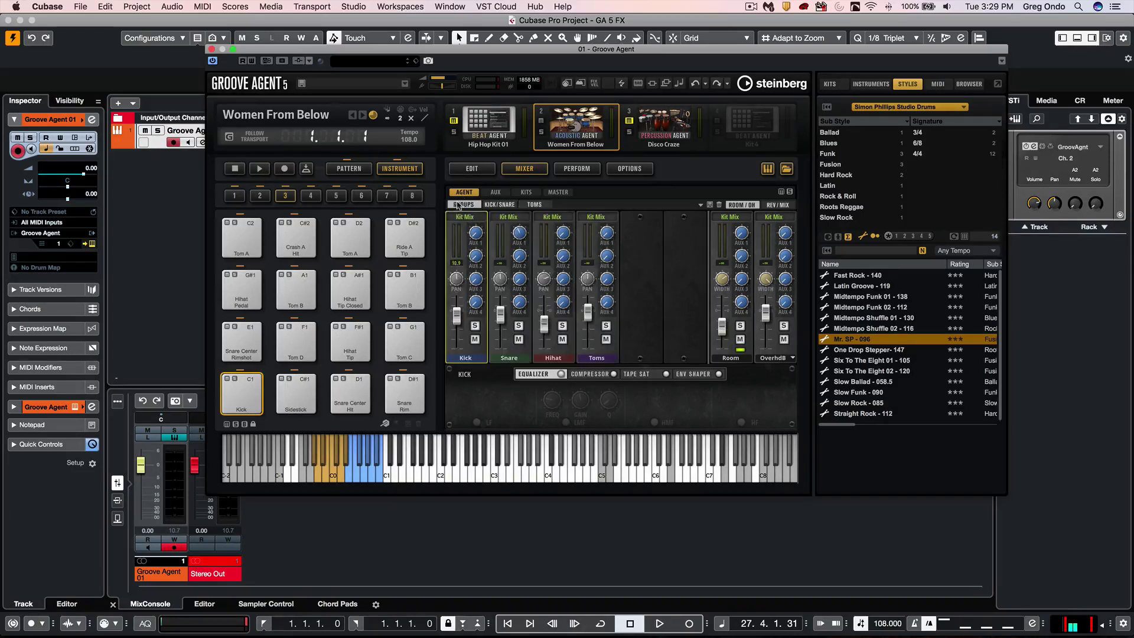
{"action": "left_click", "coordinate": [499, 194]}
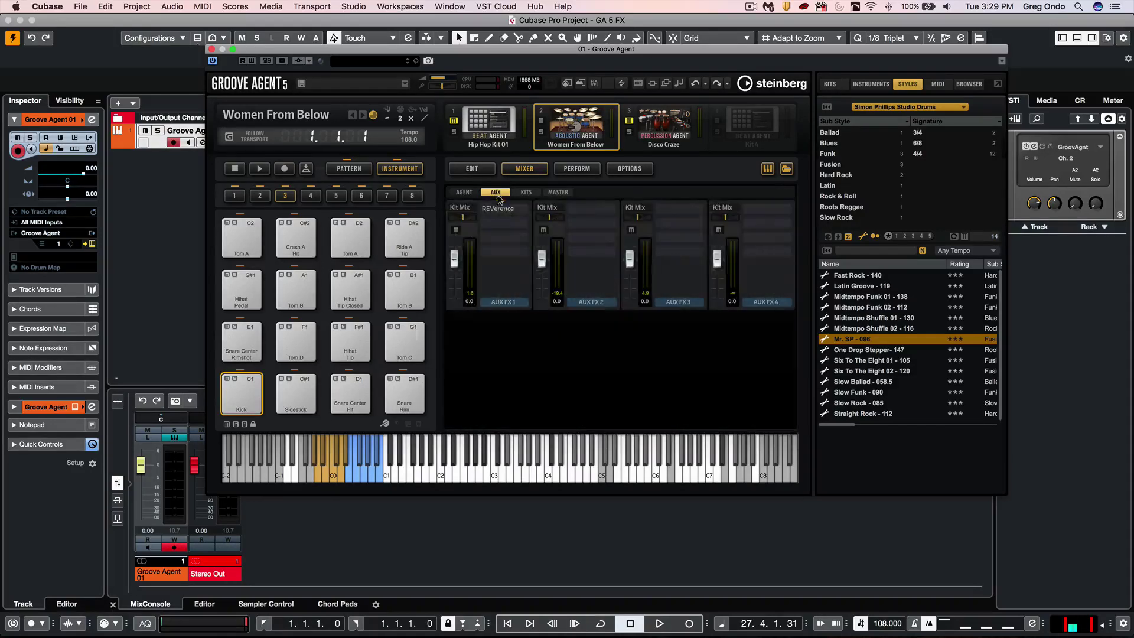
- Return to the kit channel mixer and start both Cubase and the Groove Agent pattern playing
{"action": "left_click", "coordinate": [466, 193]}
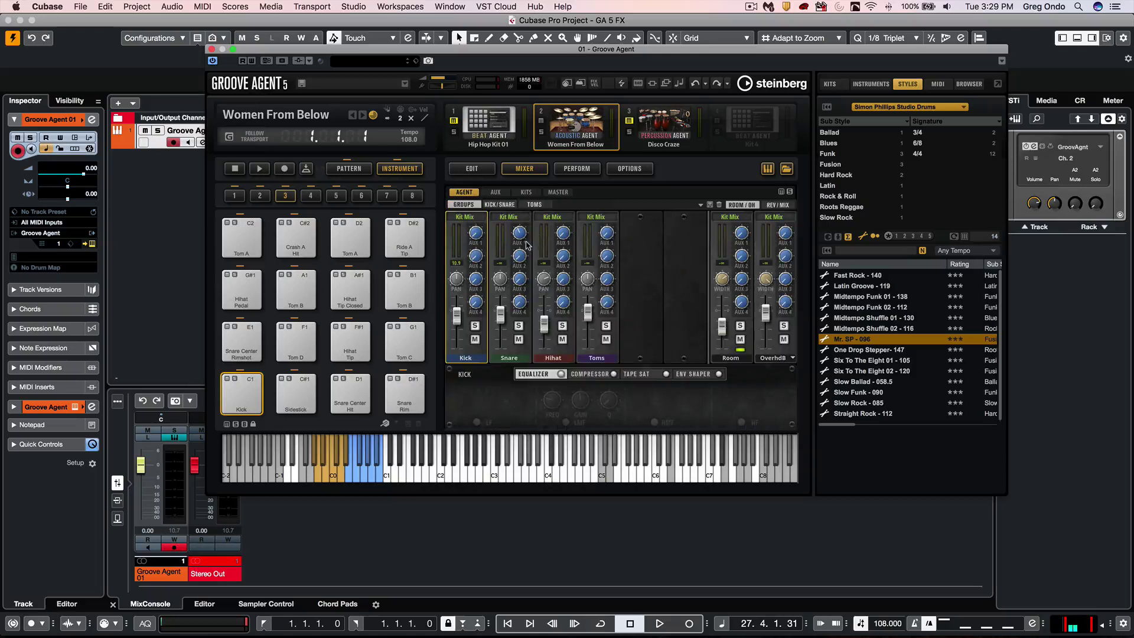
{"action": "key", "text": "space"}
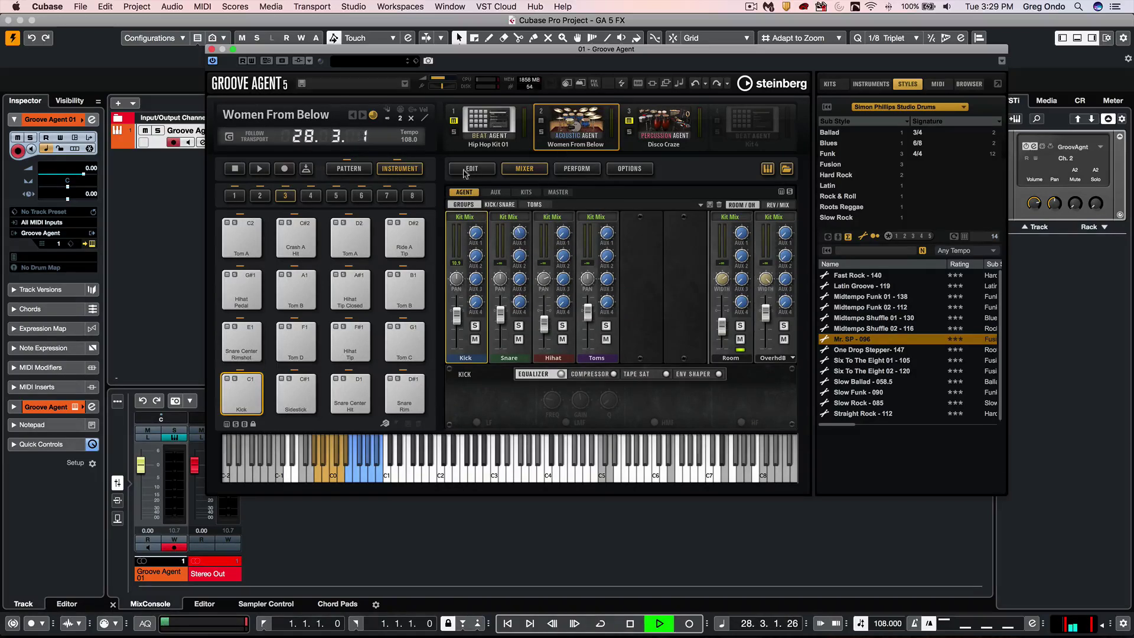
{"action": "left_click", "coordinate": [259, 170]}
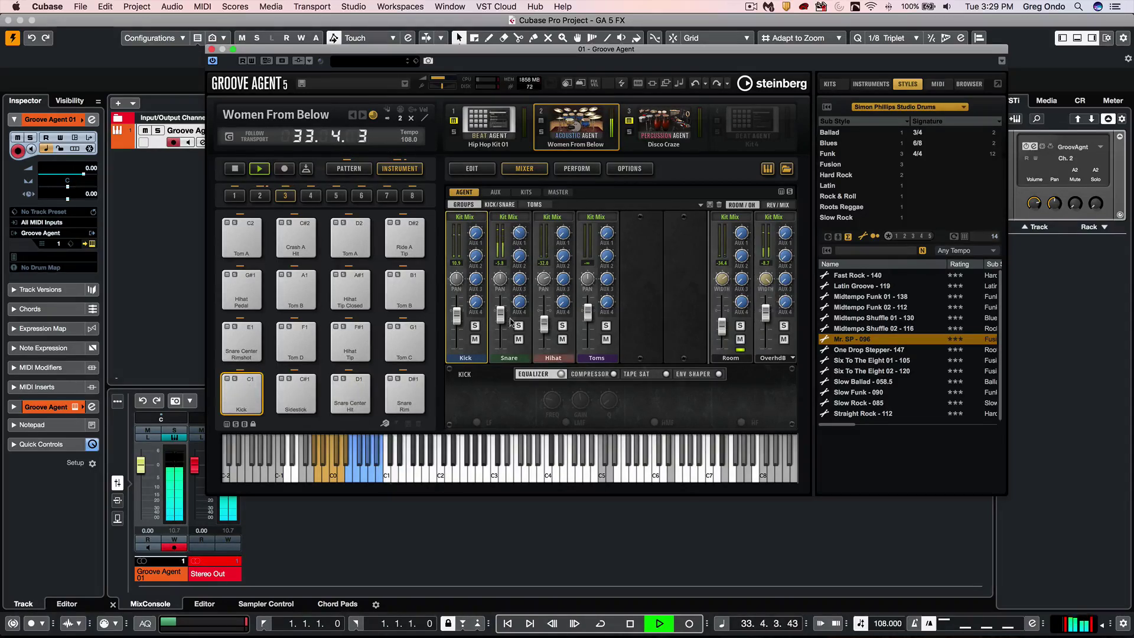
- Show the Snare channel's EQ bands, then stop Cubase and the pattern
{"action": "left_click", "coordinate": [514, 356]}
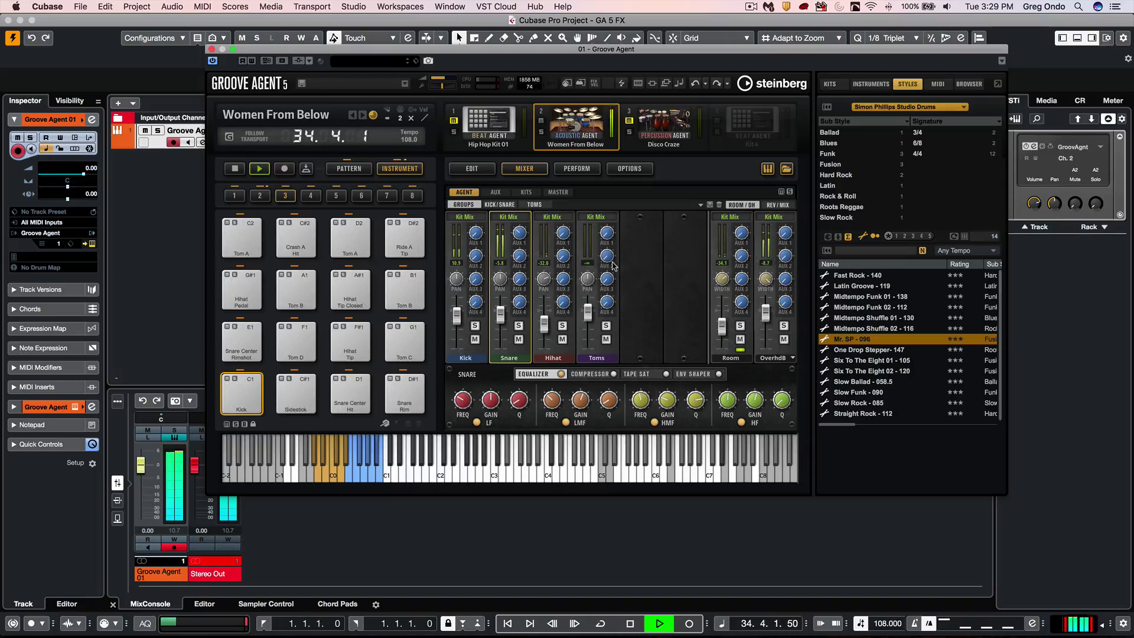
{"action": "key", "text": "space"}
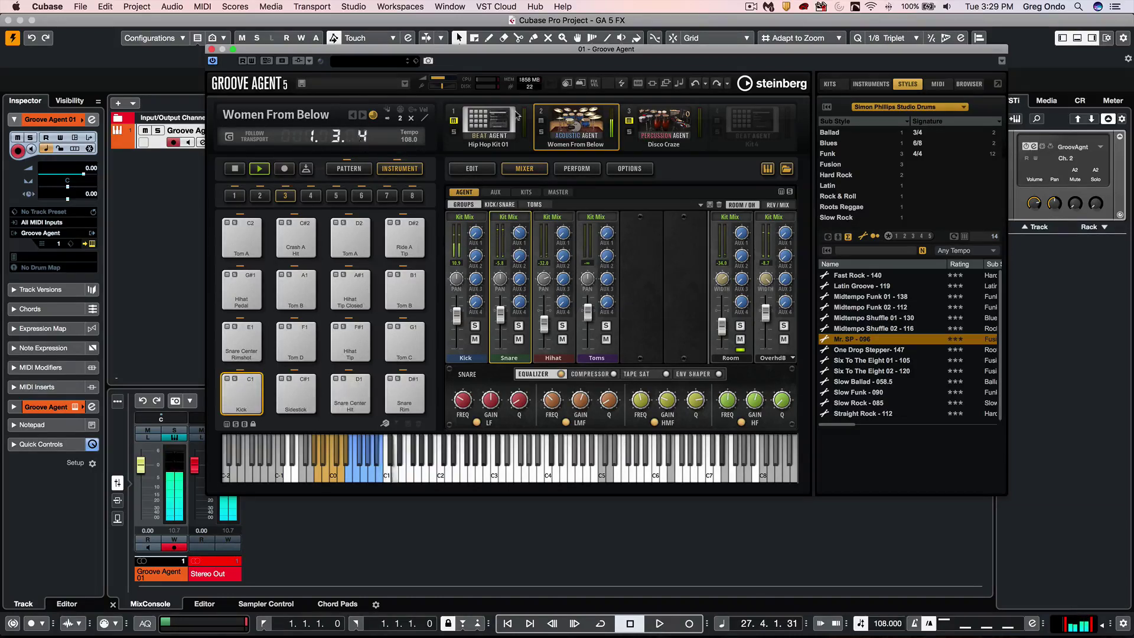
{"action": "left_click", "coordinate": [235, 168]}
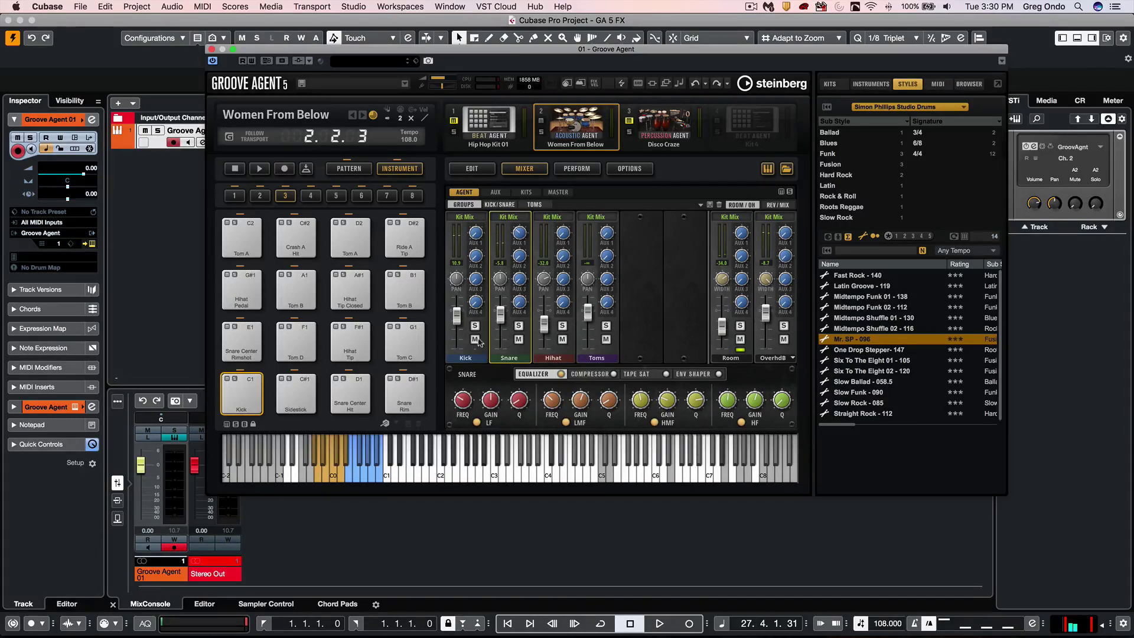
- Browse the Kick, Snare and Hihat channel settings, ending back on Snare
{"action": "left_click", "coordinate": [477, 359]}
{"action": "left_click", "coordinate": [524, 359]}
{"action": "left_click", "coordinate": [558, 360]}
{"action": "left_click", "coordinate": [509, 361]}
- View the Snare's Compressor, Tape Saturation and Envelope Shaper pages
{"action": "left_click", "coordinate": [610, 375]}
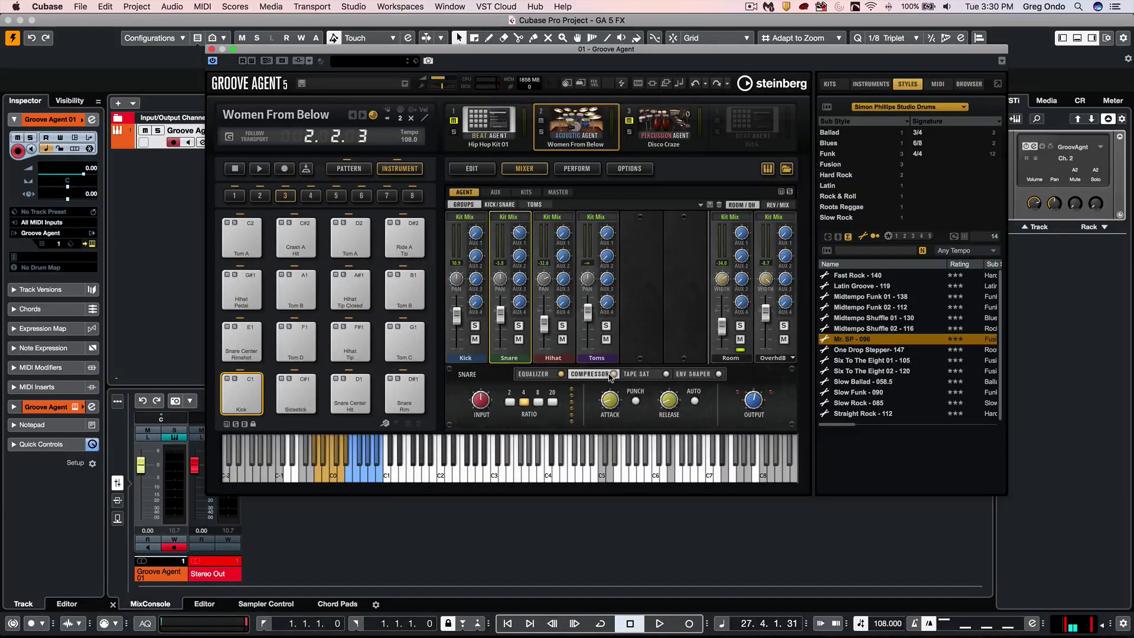
{"action": "left_click", "coordinate": [663, 374]}
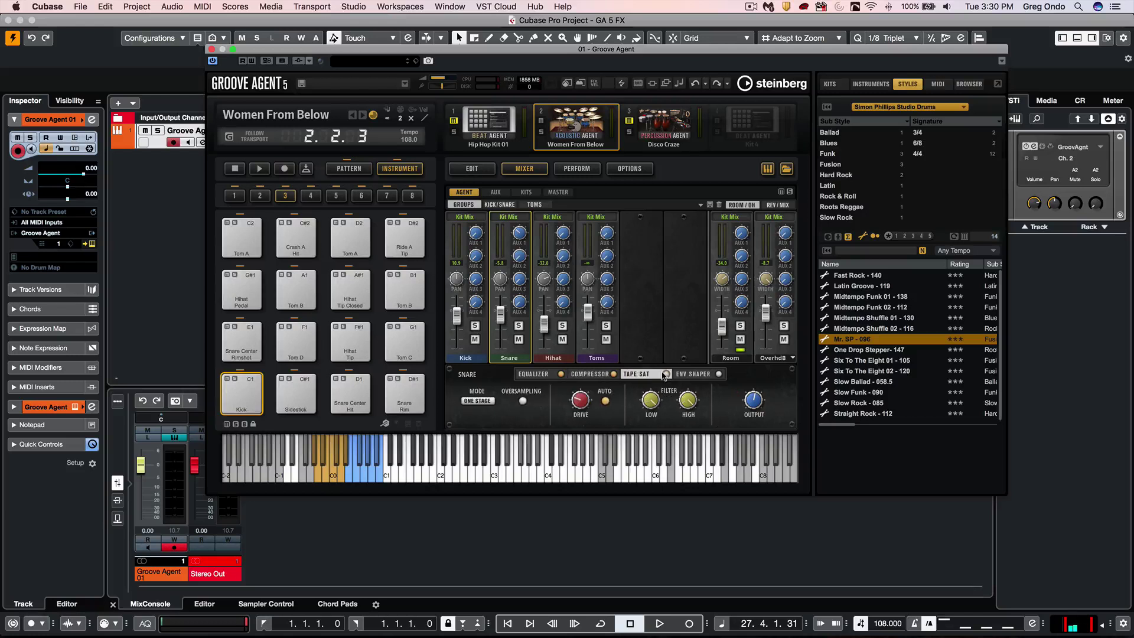
{"action": "left_click", "coordinate": [717, 375]}
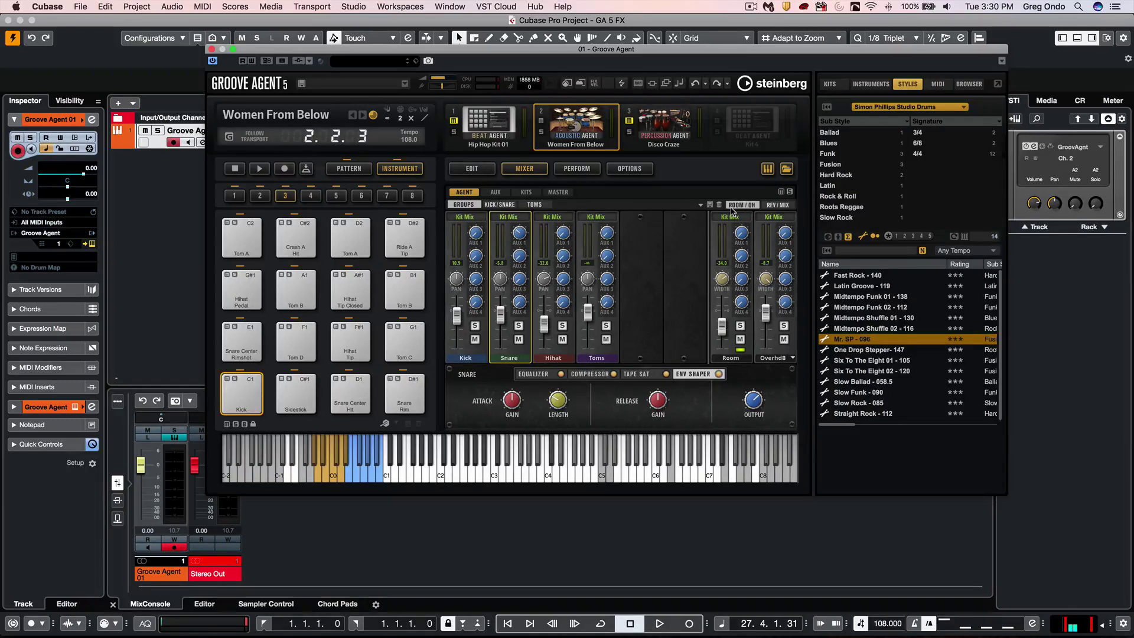
- Show the Reverb and Kit Mix channels and start the pattern playing
{"action": "left_click", "coordinate": [775, 204]}
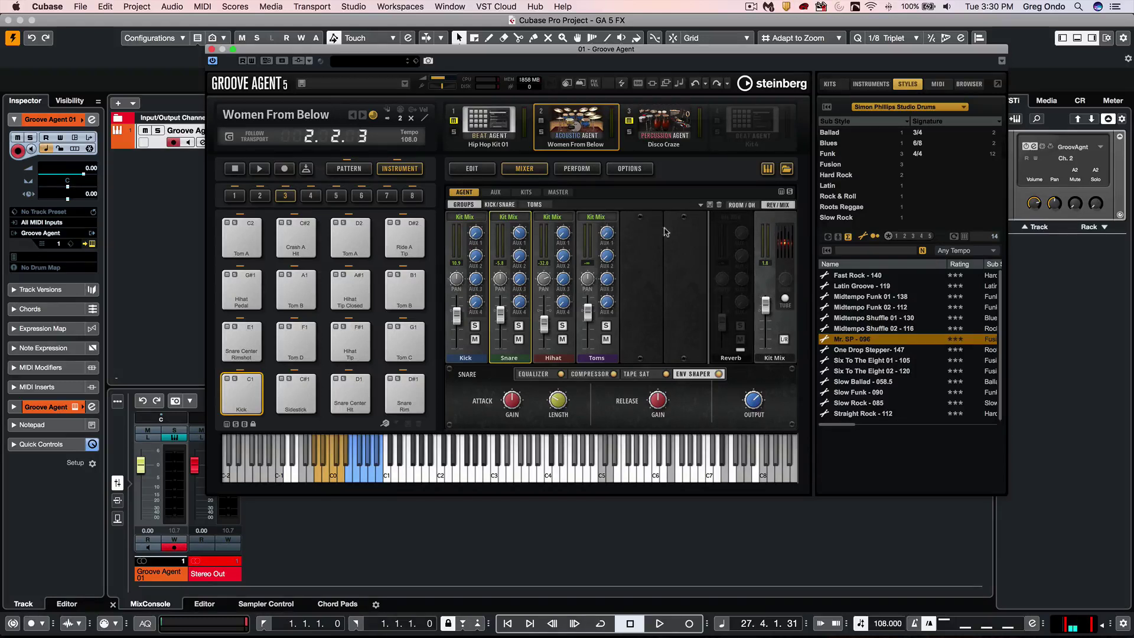
{"action": "key", "text": "space"}
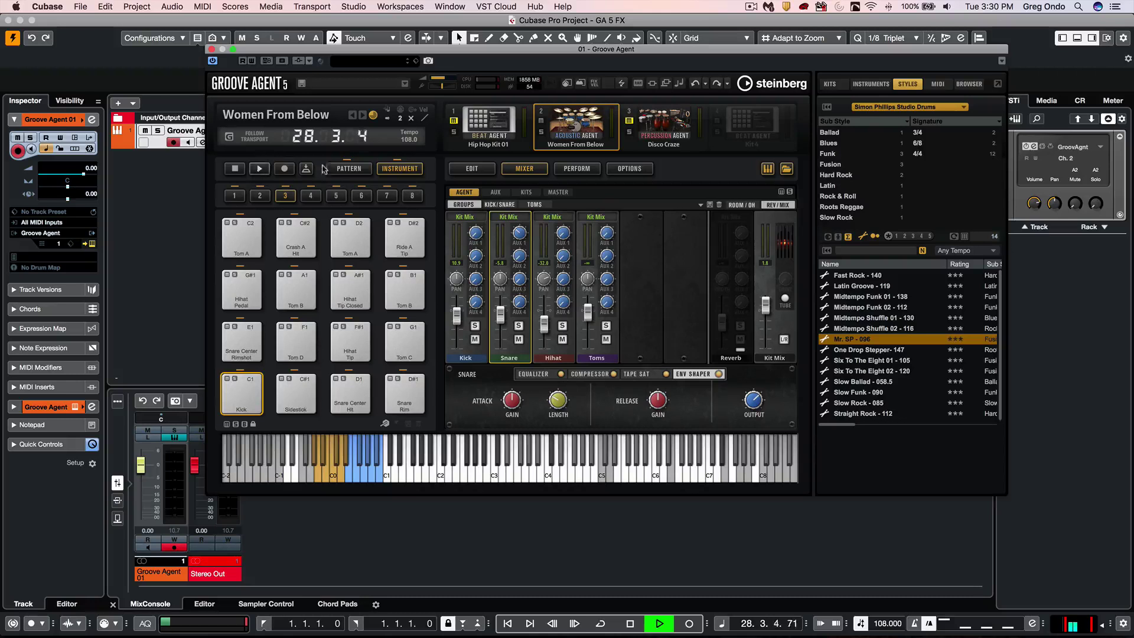
{"action": "left_click", "coordinate": [259, 168]}
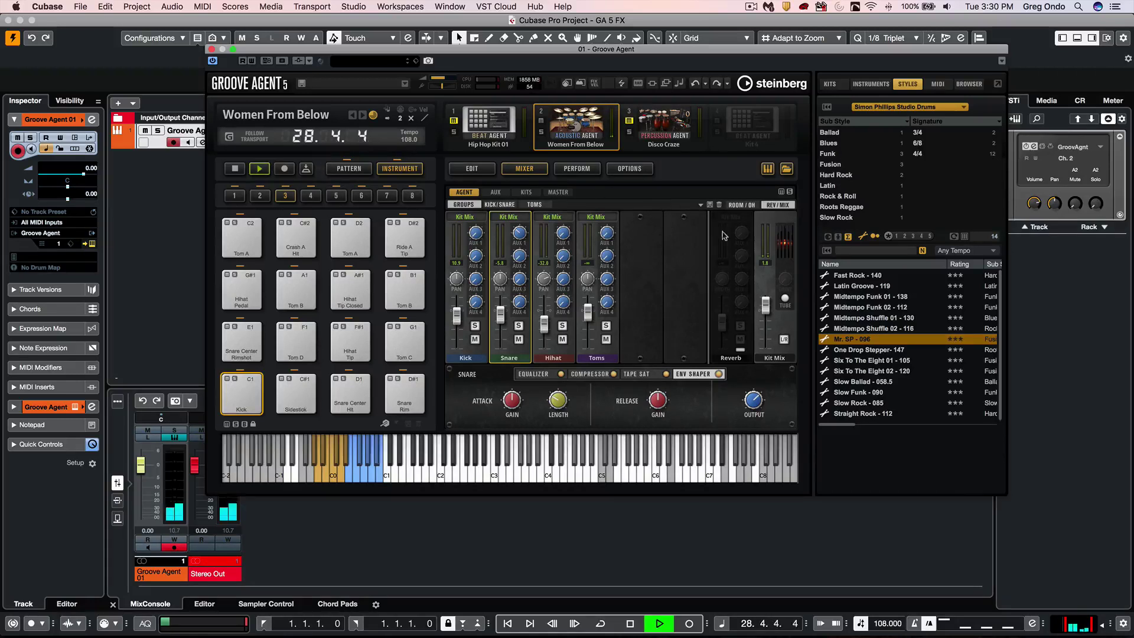
- Enable Tube saturation on Kit Mix and activate the Reverb channel
{"action": "left_click", "coordinate": [784, 298]}
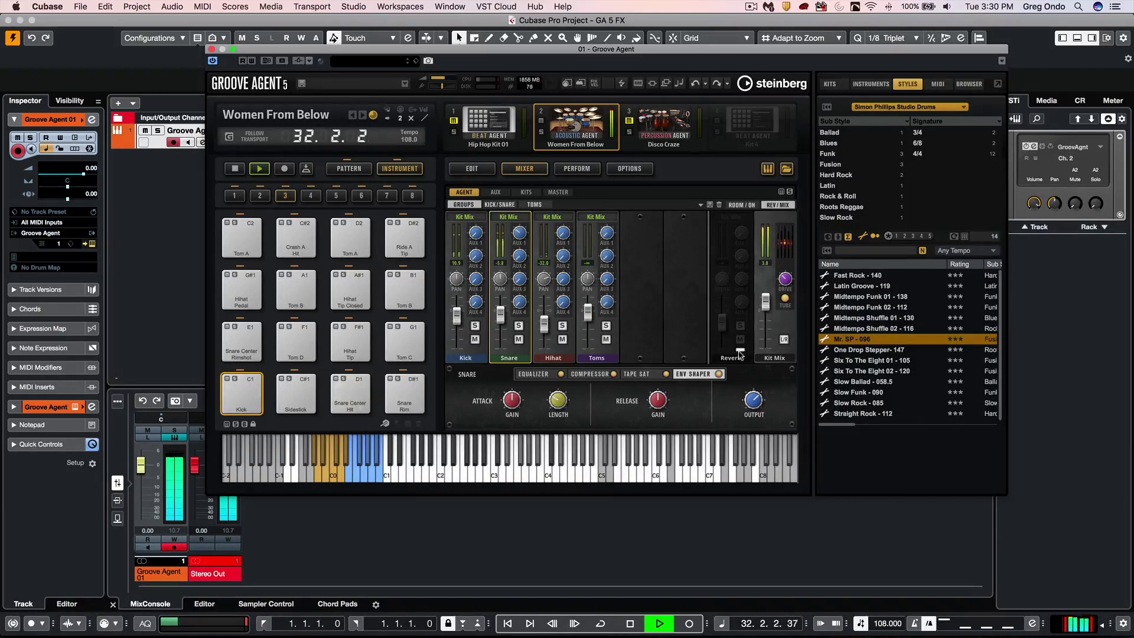
{"action": "left_click", "coordinate": [738, 327]}
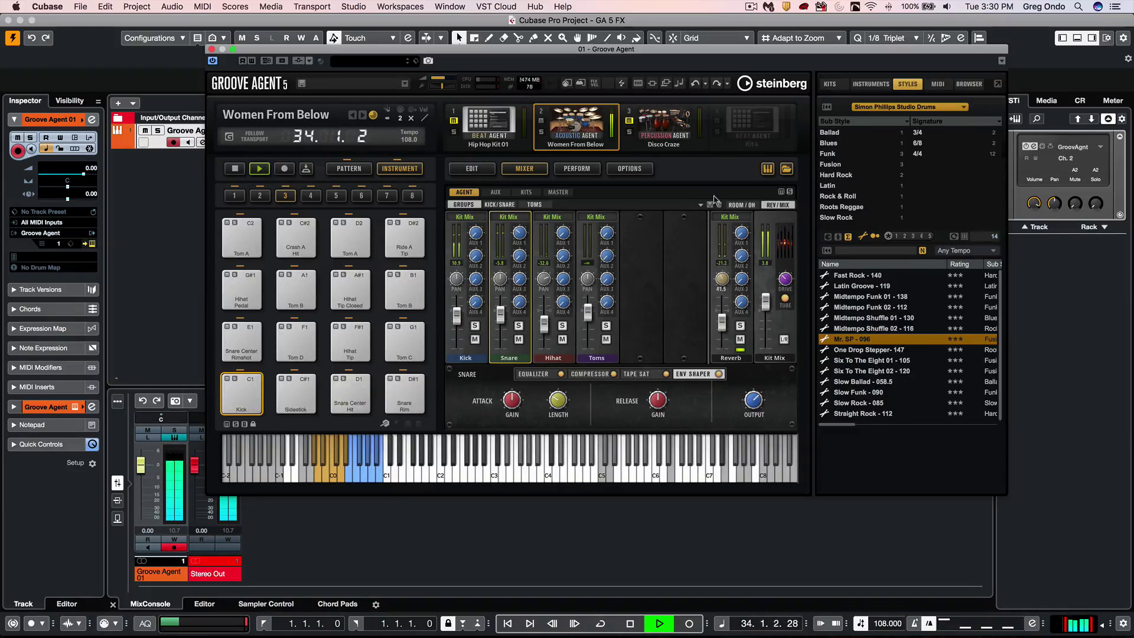
{"action": "mouse_move", "coordinate": [719, 316]}
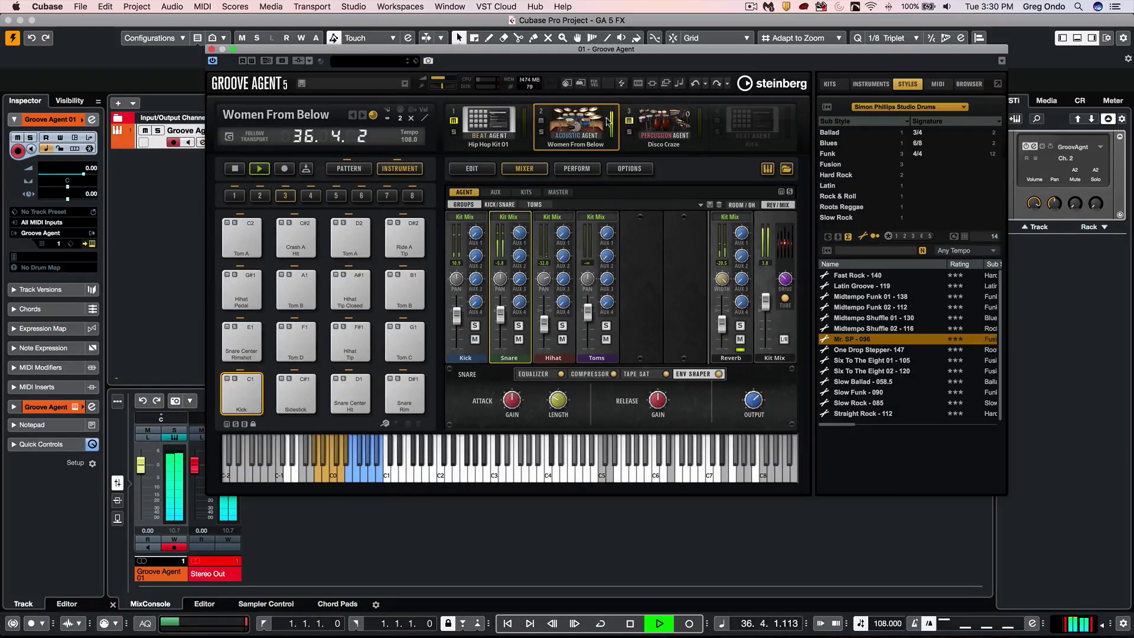
{"action": "left_click", "coordinate": [472, 168]}
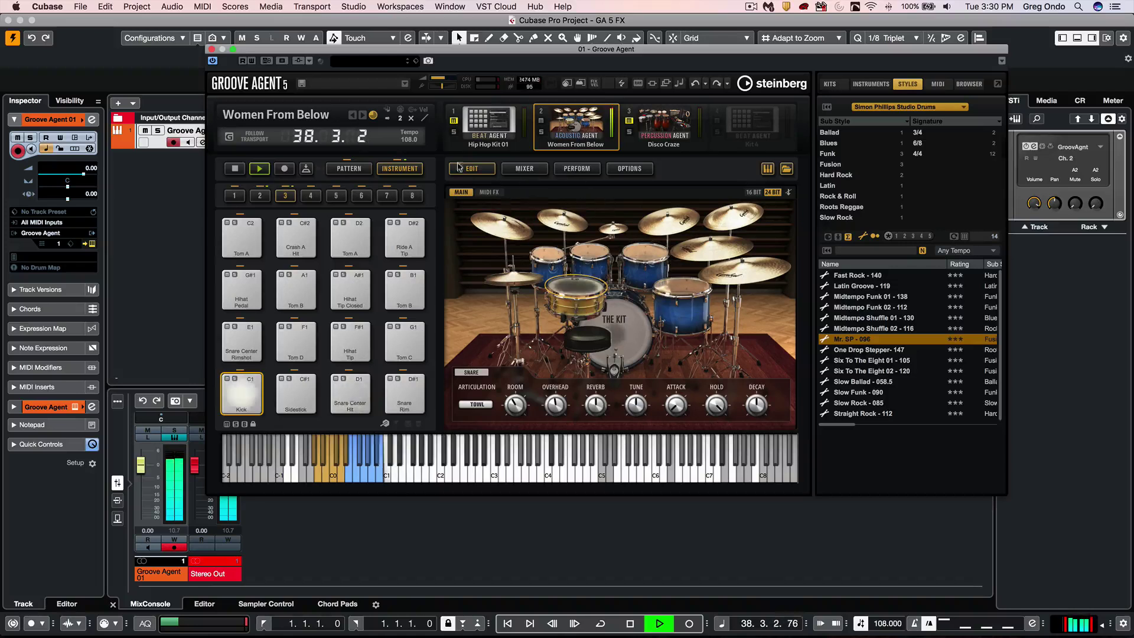
{"action": "left_click", "coordinate": [525, 169]}
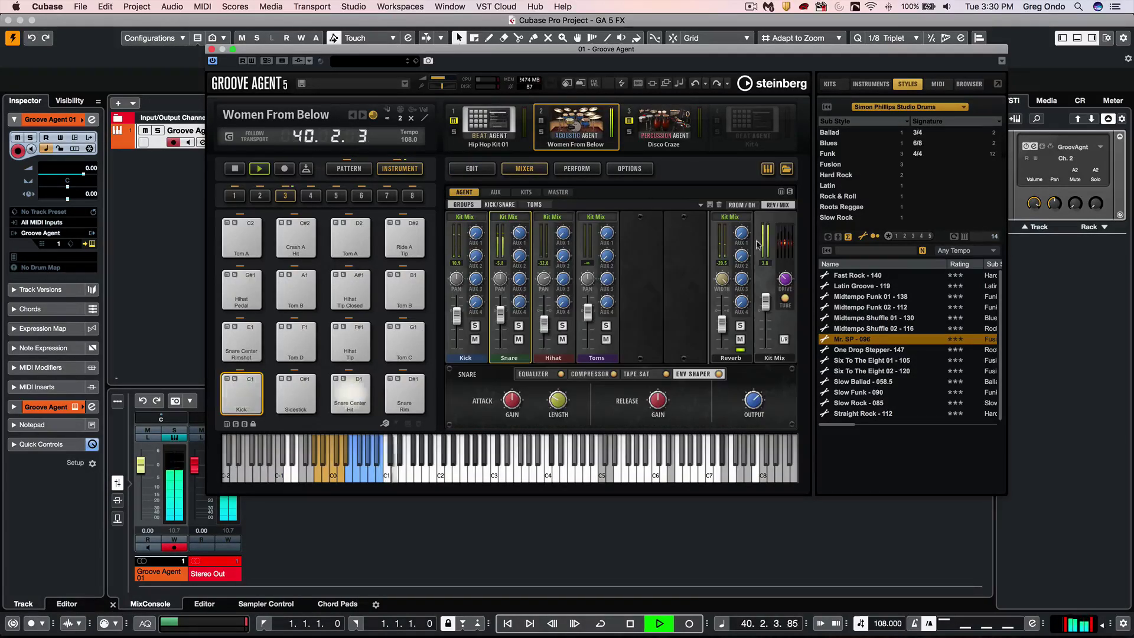
- Pull the Reverb channel level down to about -47.2 dB, then stop playback
{"action": "right_click", "coordinate": [719, 323]}
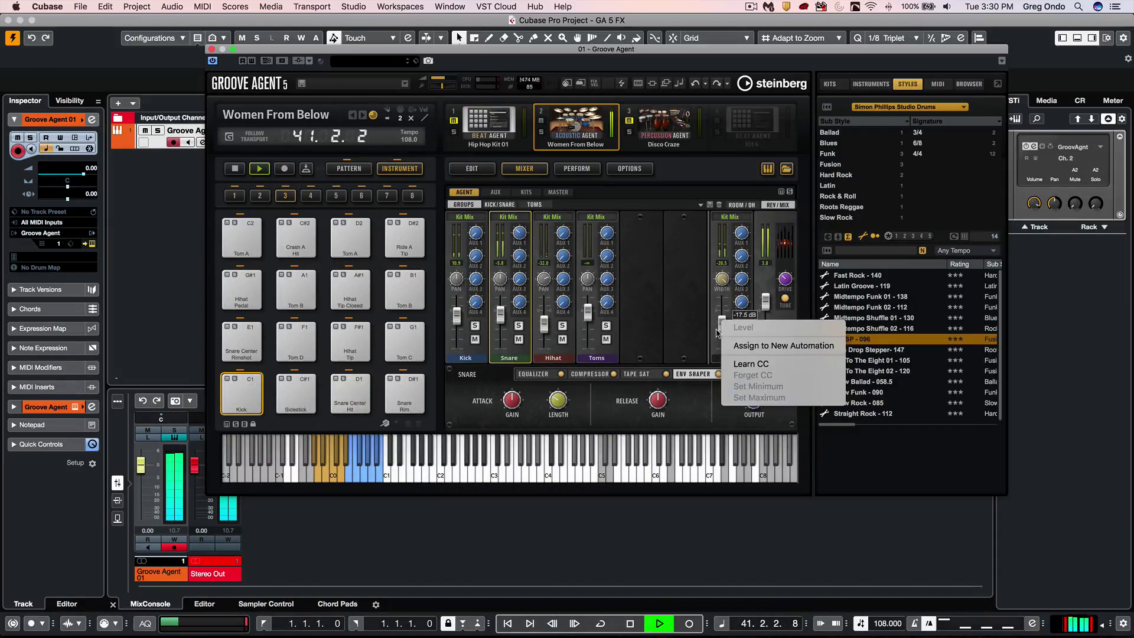
{"action": "key", "text": "Escape"}
{"action": "left_click_drag", "start_coordinate": [719, 323], "coordinate": [719, 324]}
{"action": "key", "text": "space"}
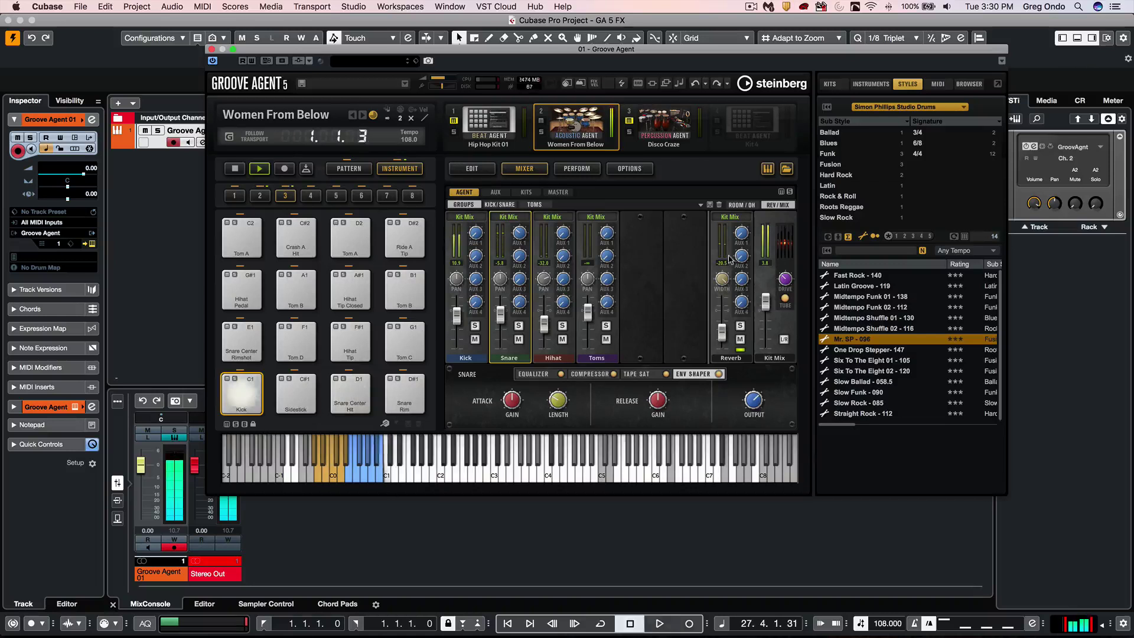
{"action": "left_click", "coordinate": [233, 168]}
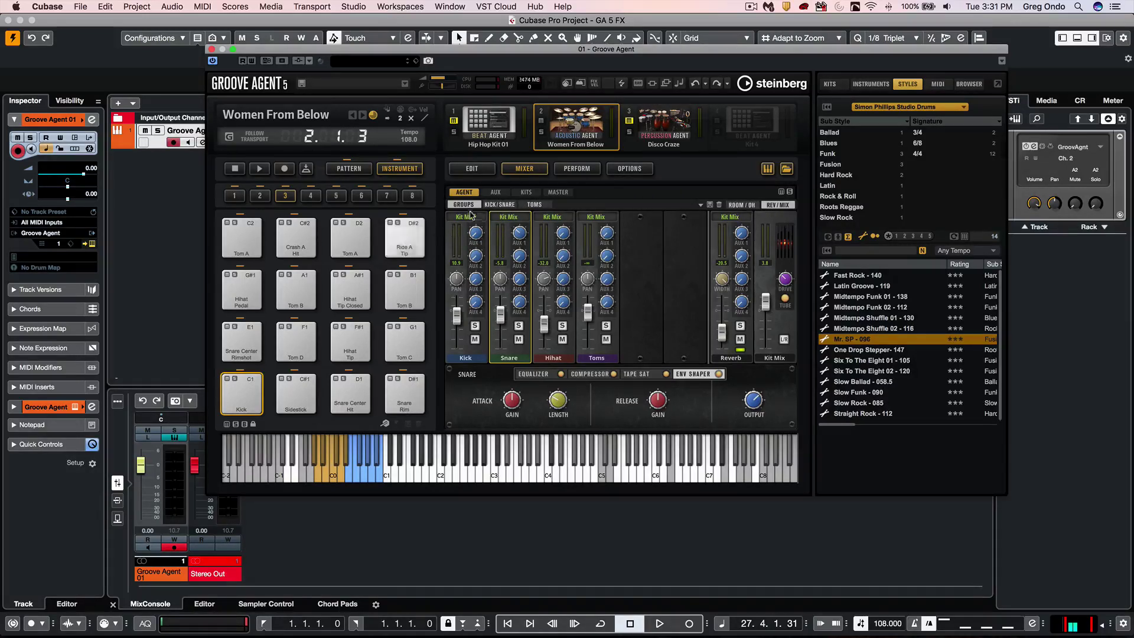
{"action": "left_click", "coordinate": [490, 193]}
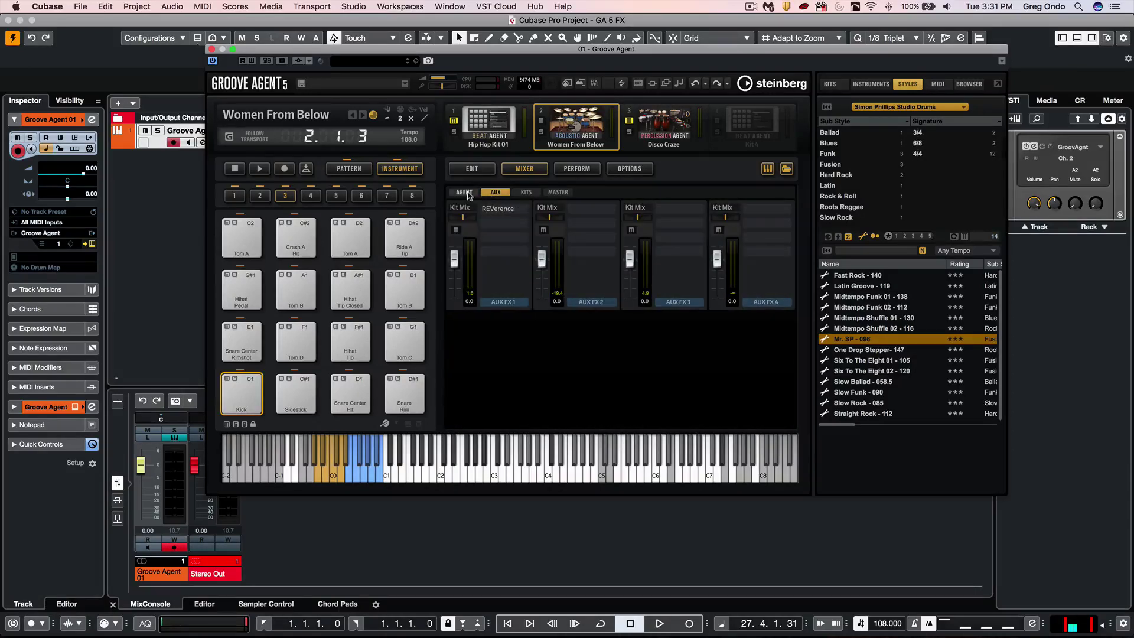
{"action": "left_click", "coordinate": [464, 192]}
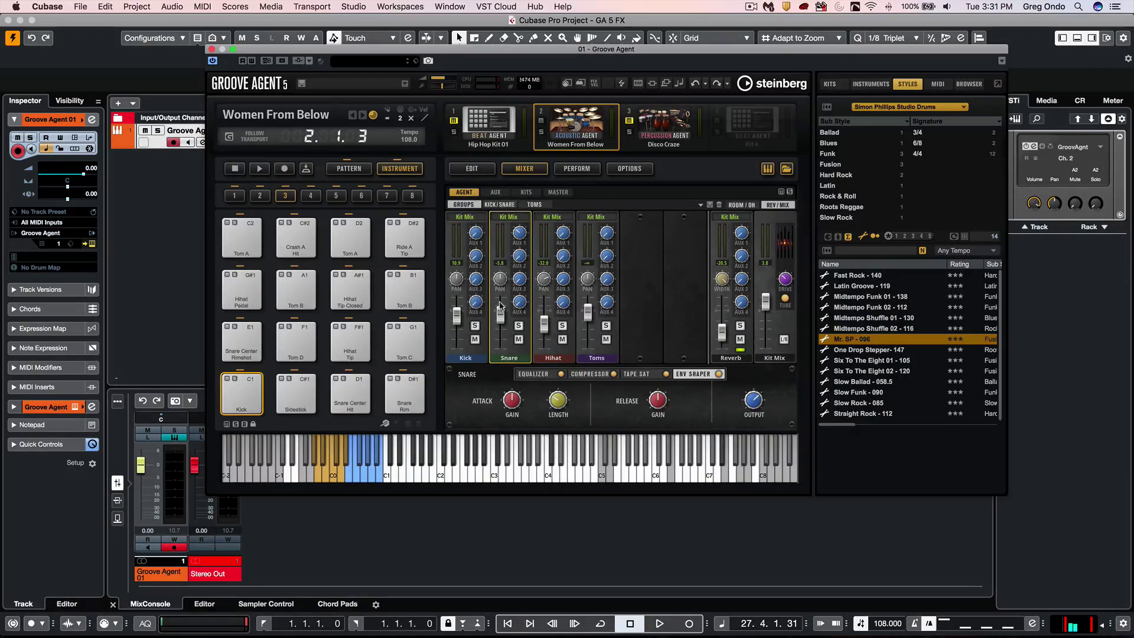
{"action": "left_click", "coordinate": [511, 217]}
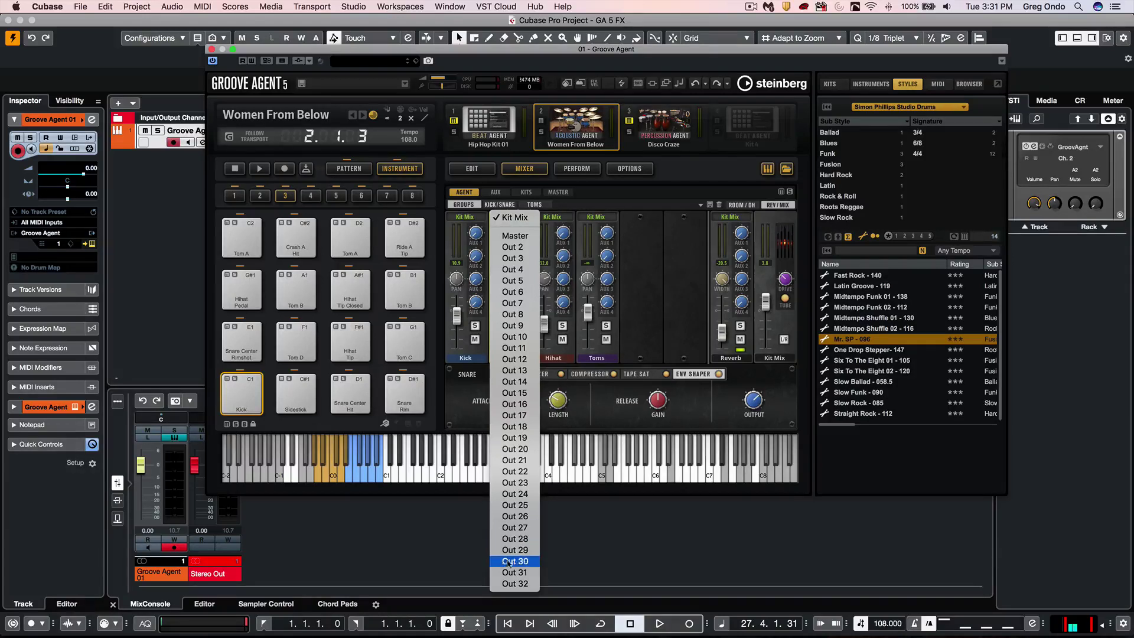
{"action": "left_click", "coordinate": [516, 217]}
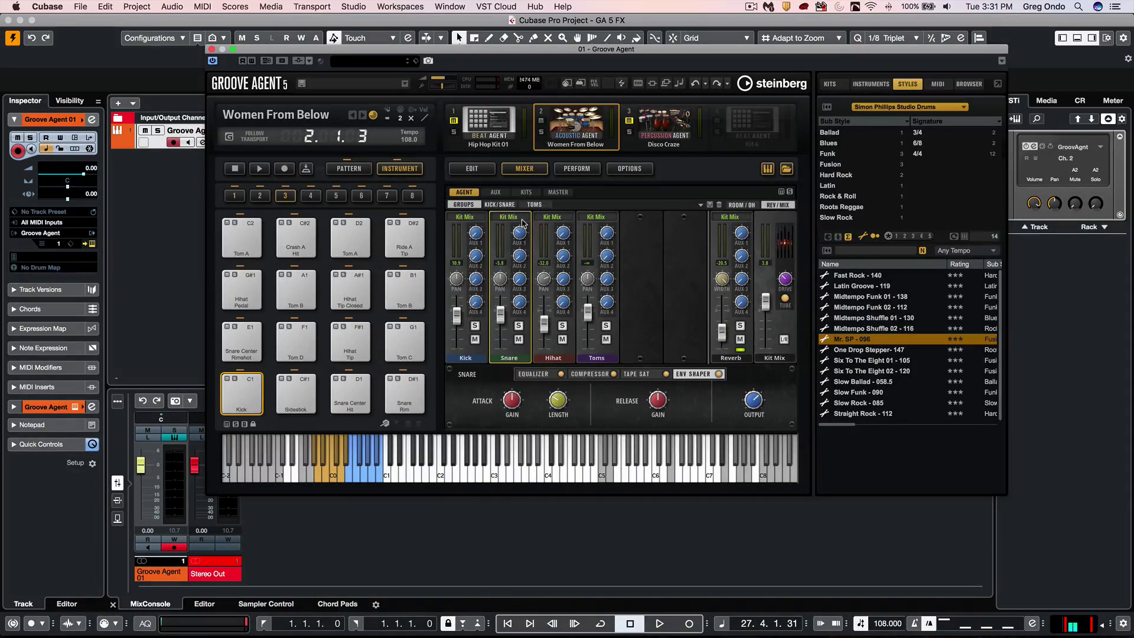
- Switch to the Disco Craze kit's second channel bank and start playback
{"action": "left_click", "coordinate": [656, 121]}
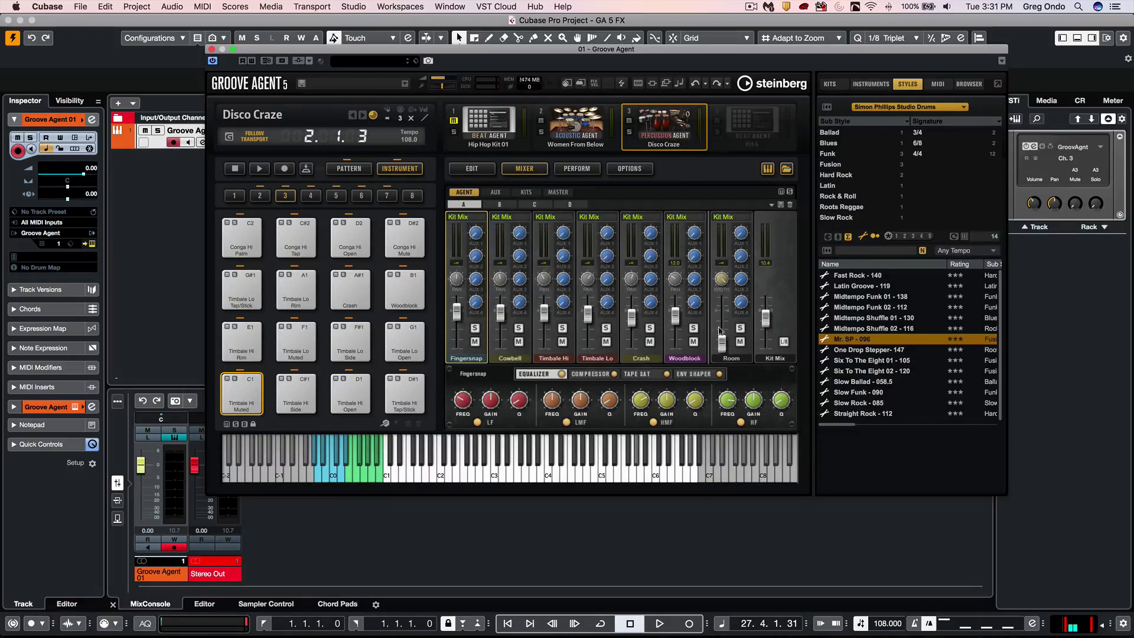
{"action": "left_click", "coordinate": [500, 205]}
{"action": "key", "text": "space"}
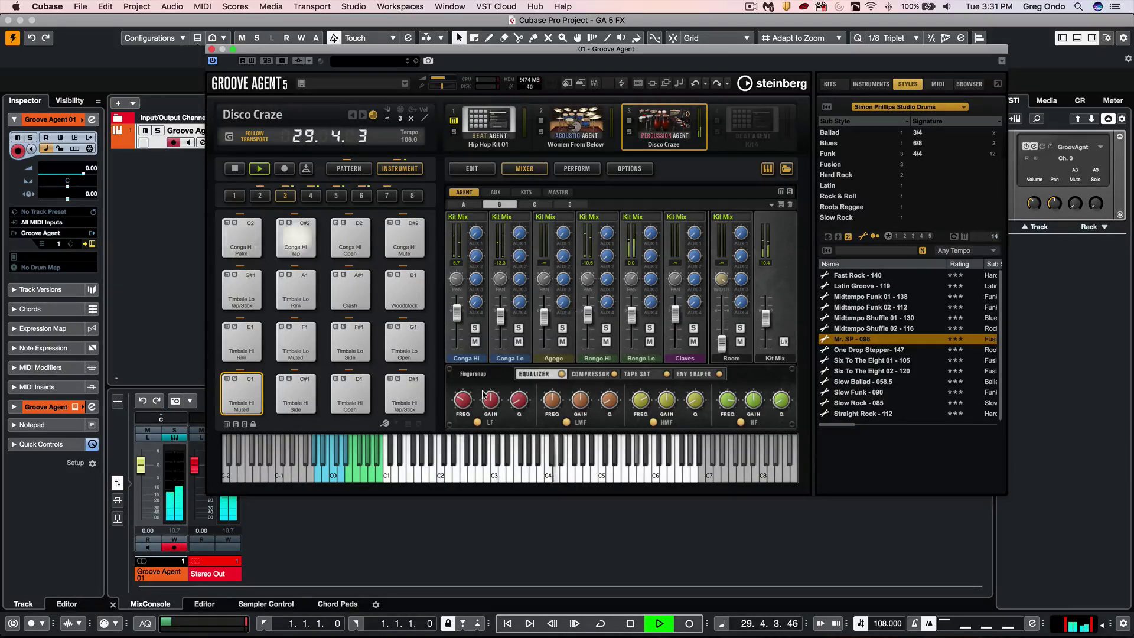
- View the channel's Compressor, Tape Saturation and Envelope Shaper, then restart the pattern
{"action": "left_click", "coordinate": [586, 375]}
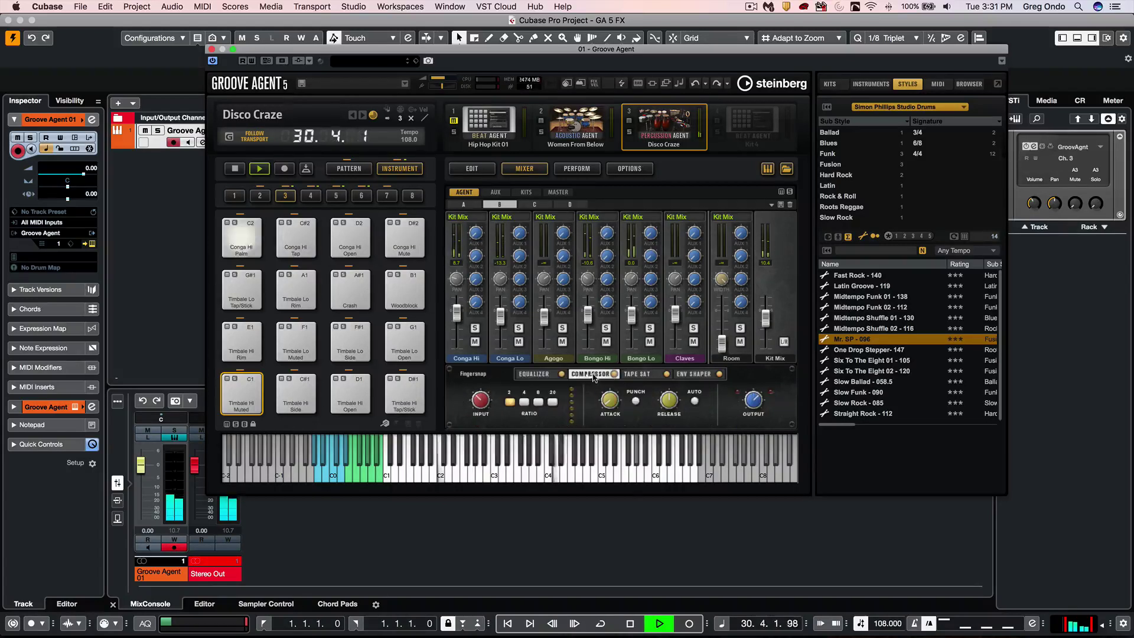
{"action": "left_click", "coordinate": [634, 376]}
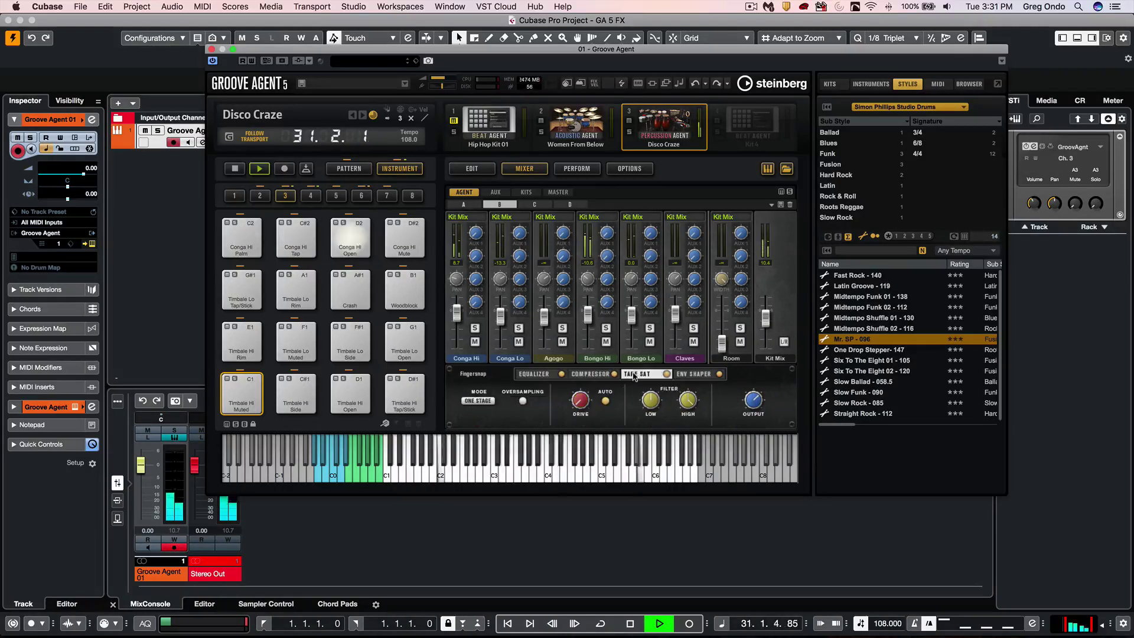
{"action": "left_click", "coordinate": [700, 374]}
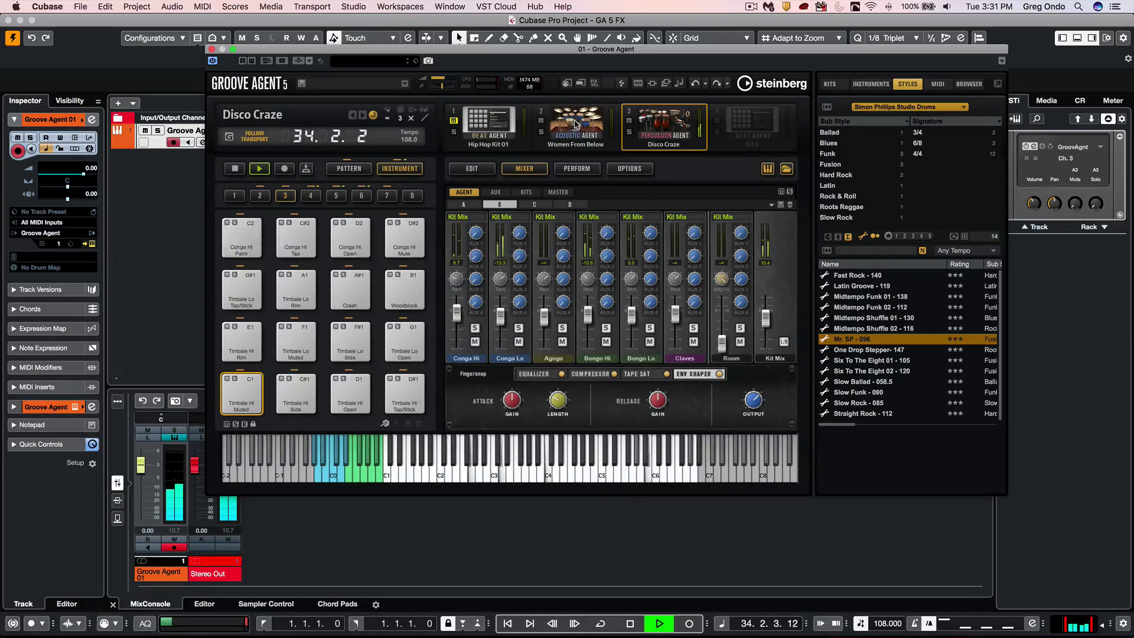
{"action": "left_click", "coordinate": [257, 169]}
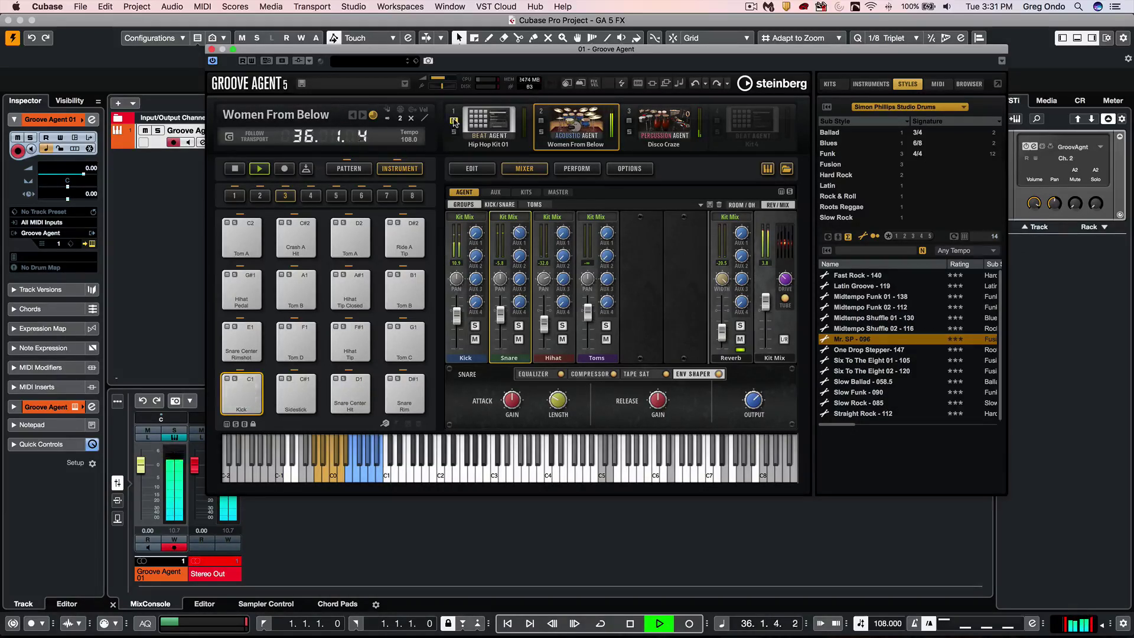
- Compare the aux effect channels of Hip Hop Kit 01, Women From Below and Disco Craze
{"action": "left_click", "coordinate": [489, 127]}
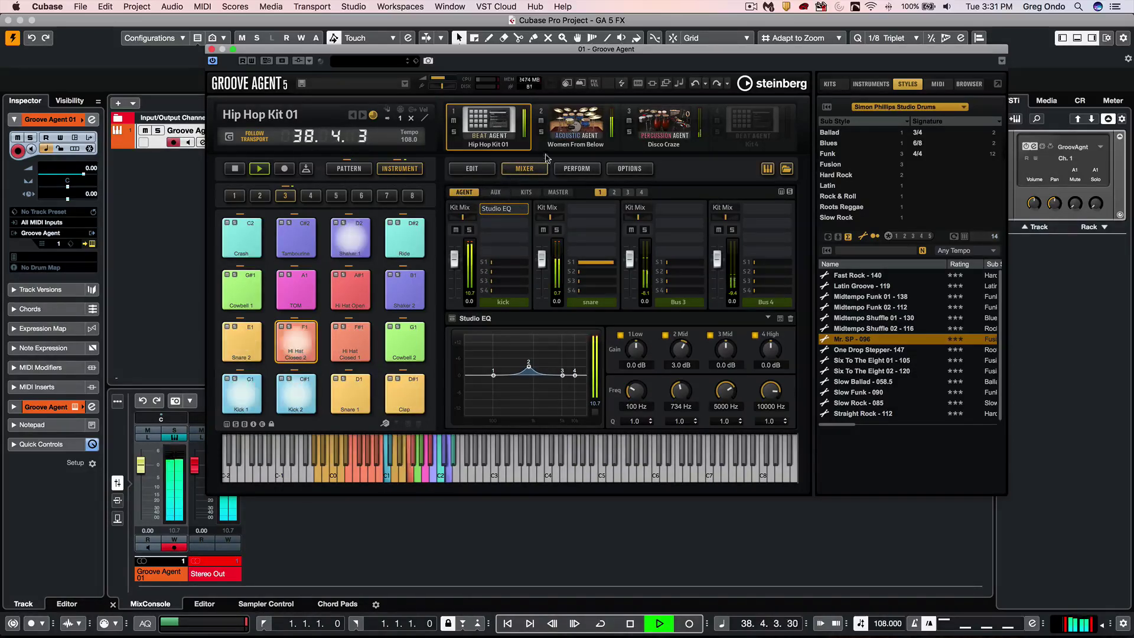
{"action": "left_click", "coordinate": [576, 125]}
{"action": "left_click", "coordinate": [652, 121]}
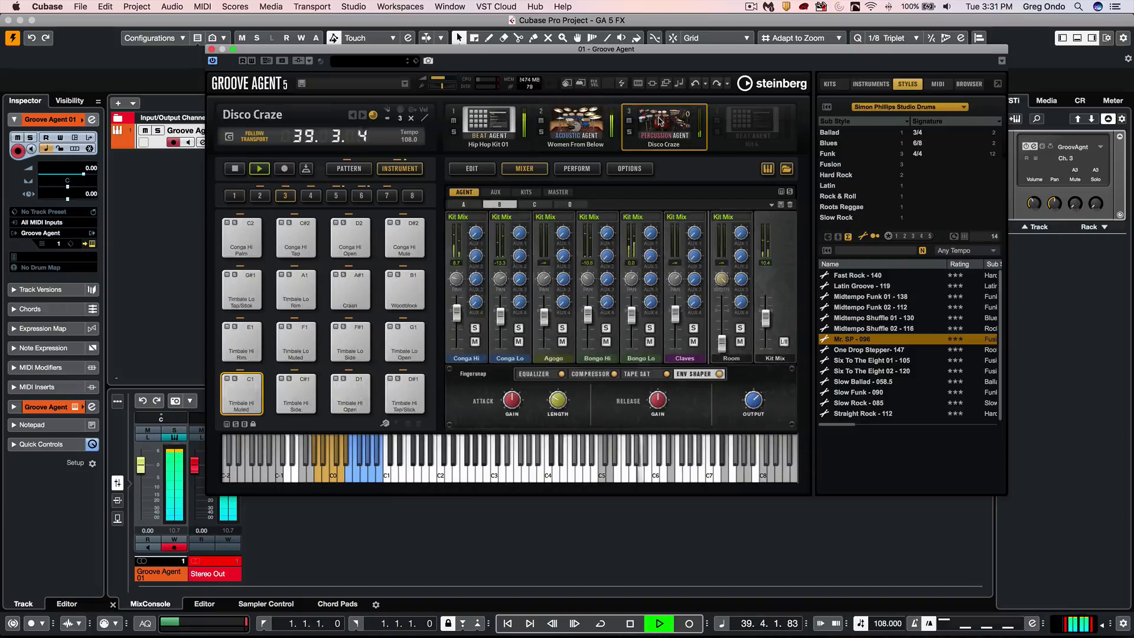
{"action": "left_click", "coordinate": [495, 192]}
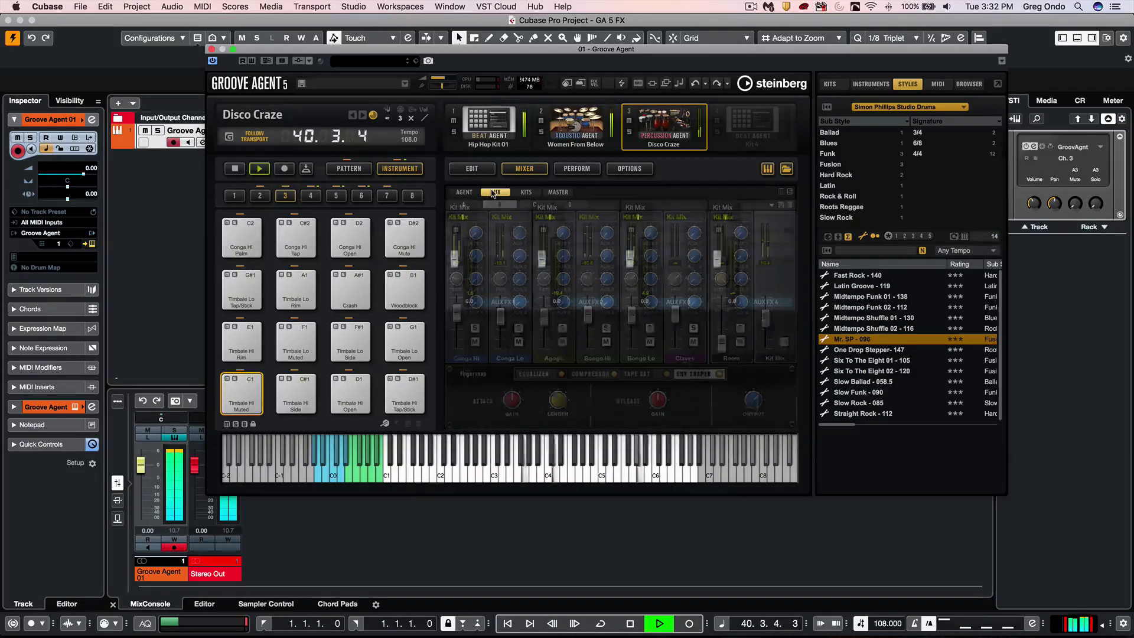
{"action": "left_click", "coordinate": [493, 129]}
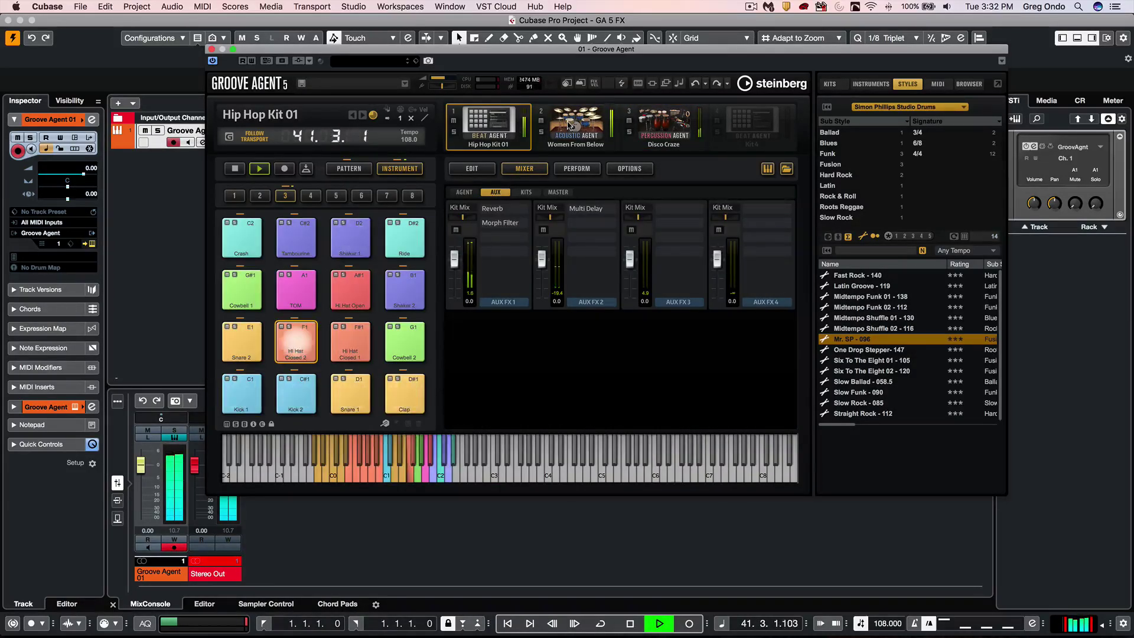
{"action": "left_click", "coordinate": [575, 124]}
{"action": "left_click", "coordinate": [668, 124]}
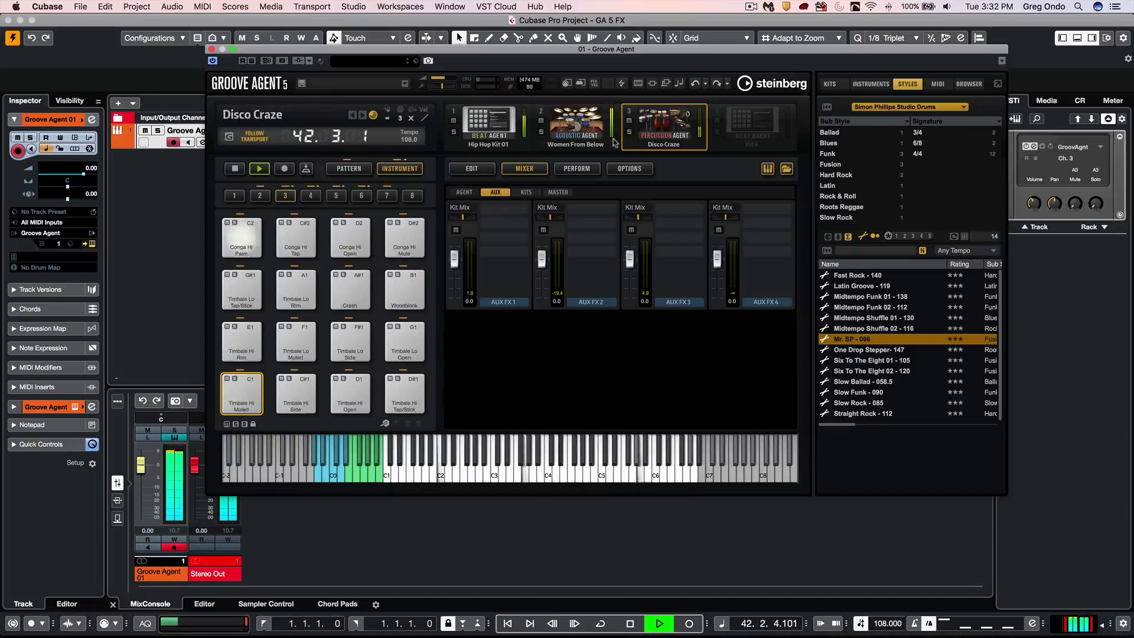
- Open the Maximizer on the kit master, restart playback, and show the overall Master channel
{"action": "left_click", "coordinate": [525, 192]}
{"action": "left_click", "coordinate": [499, 209]}
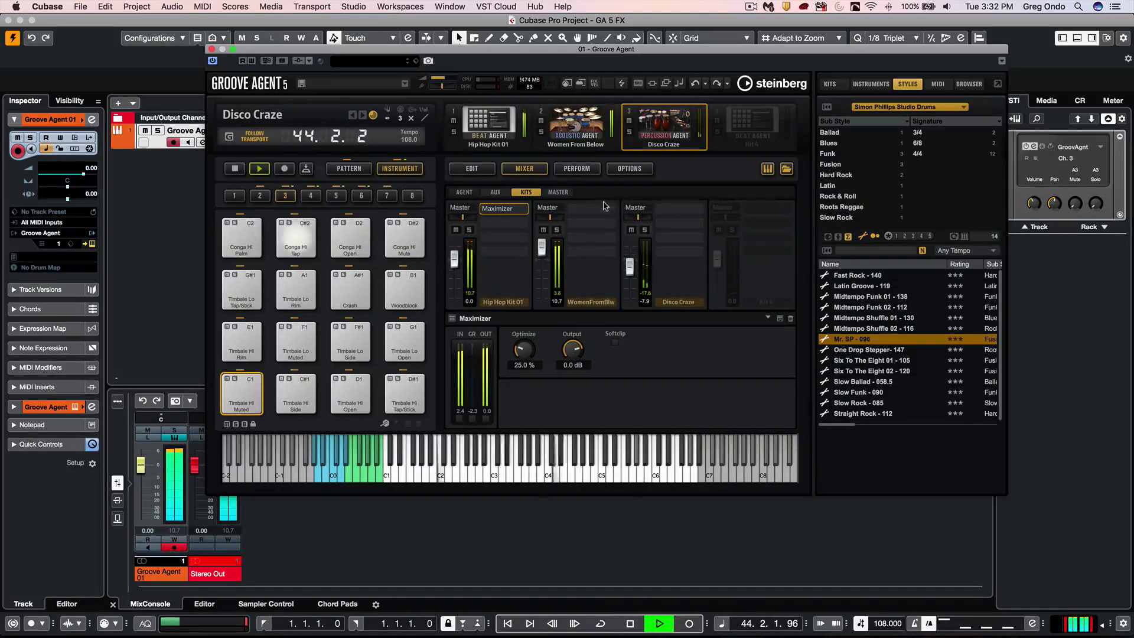
{"action": "key", "text": "space"}
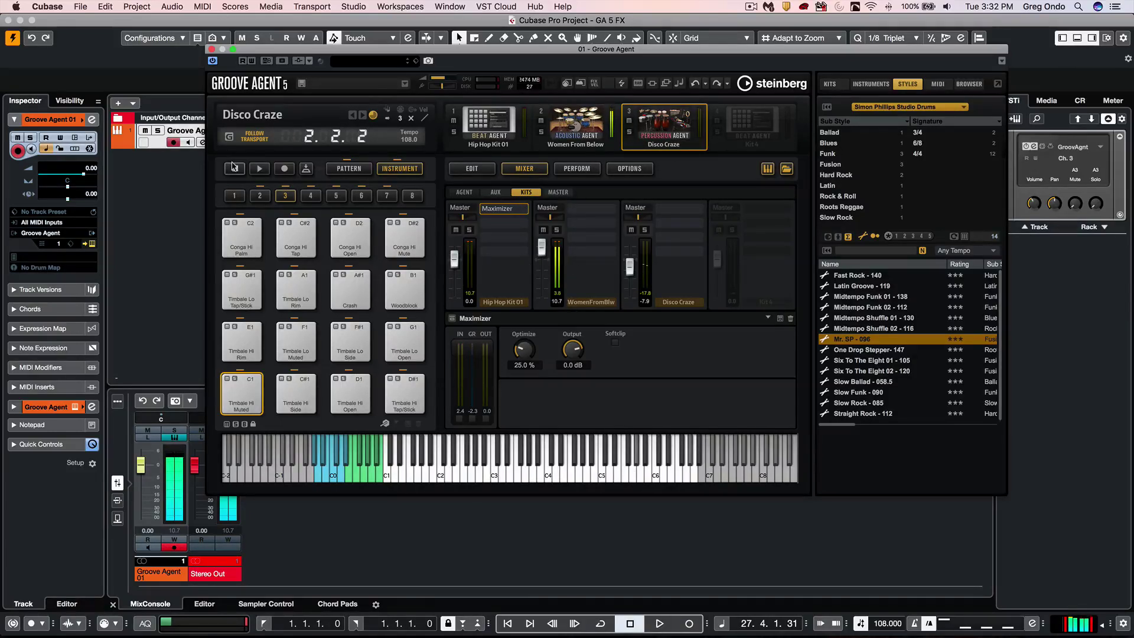
{"action": "key", "text": "space"}
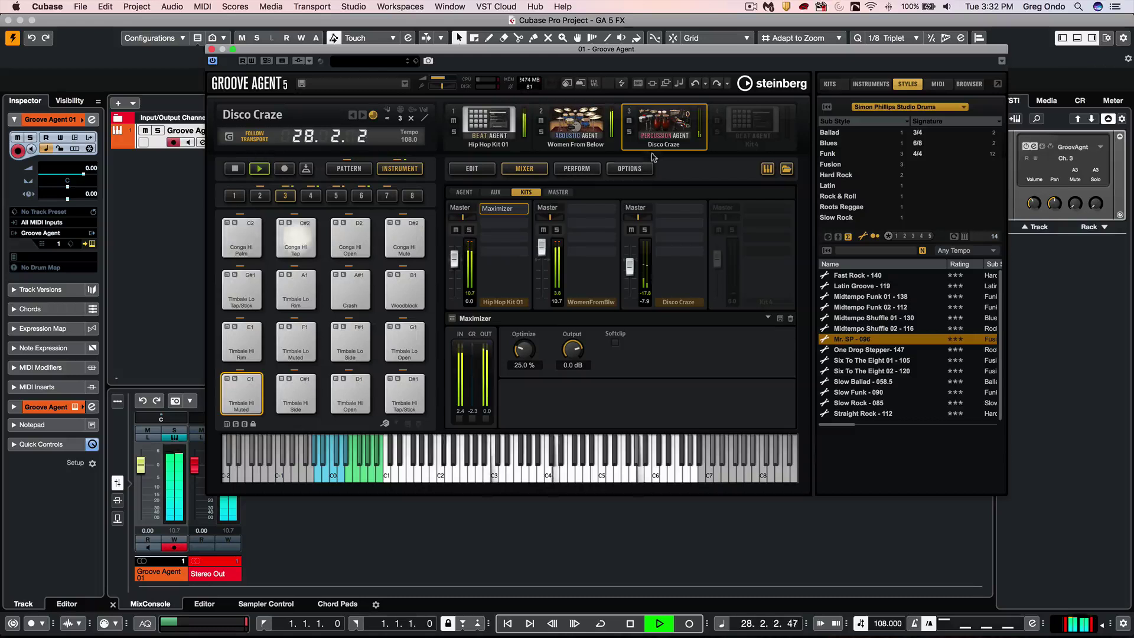
{"action": "left_click", "coordinate": [559, 193]}
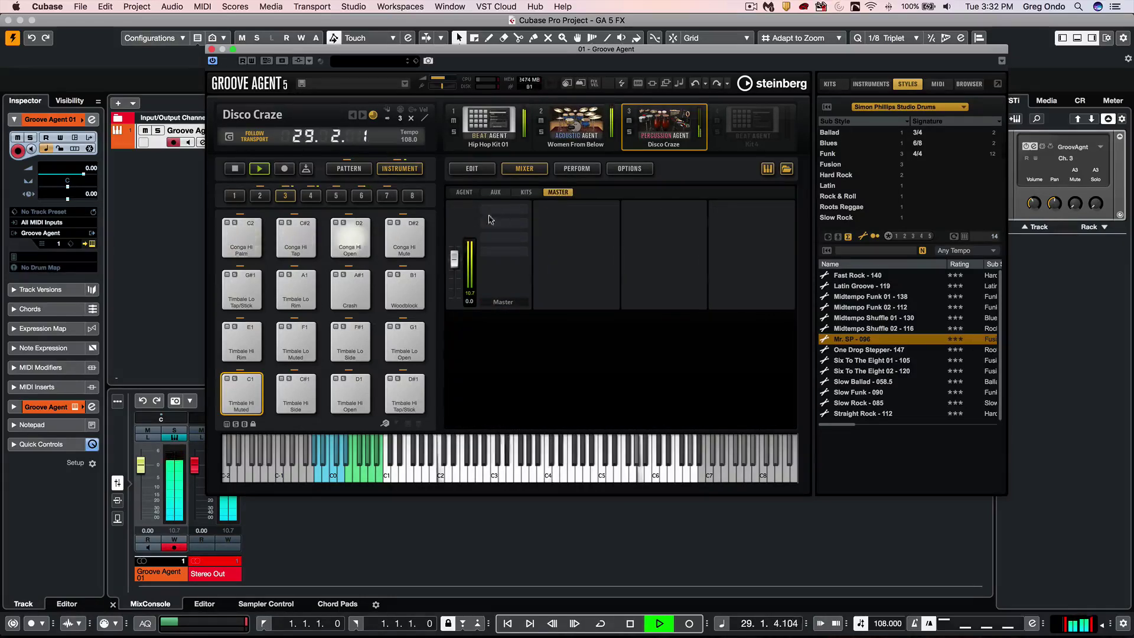
- Load Studio EQ on the Master channel and boost its 2 Mid band 10.4 dB at 2000 Hz
{"action": "left_click", "coordinate": [507, 210]}
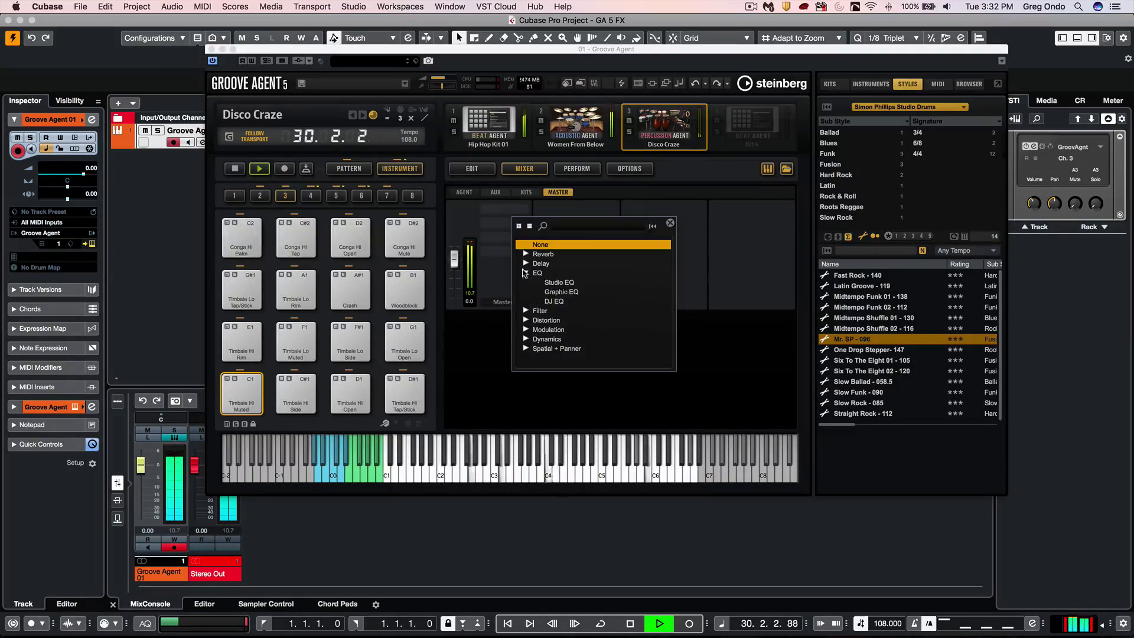
{"action": "left_click", "coordinate": [567, 283]}
{"action": "left_click_drag", "start_coordinate": [534, 374], "coordinate": [547, 342]}
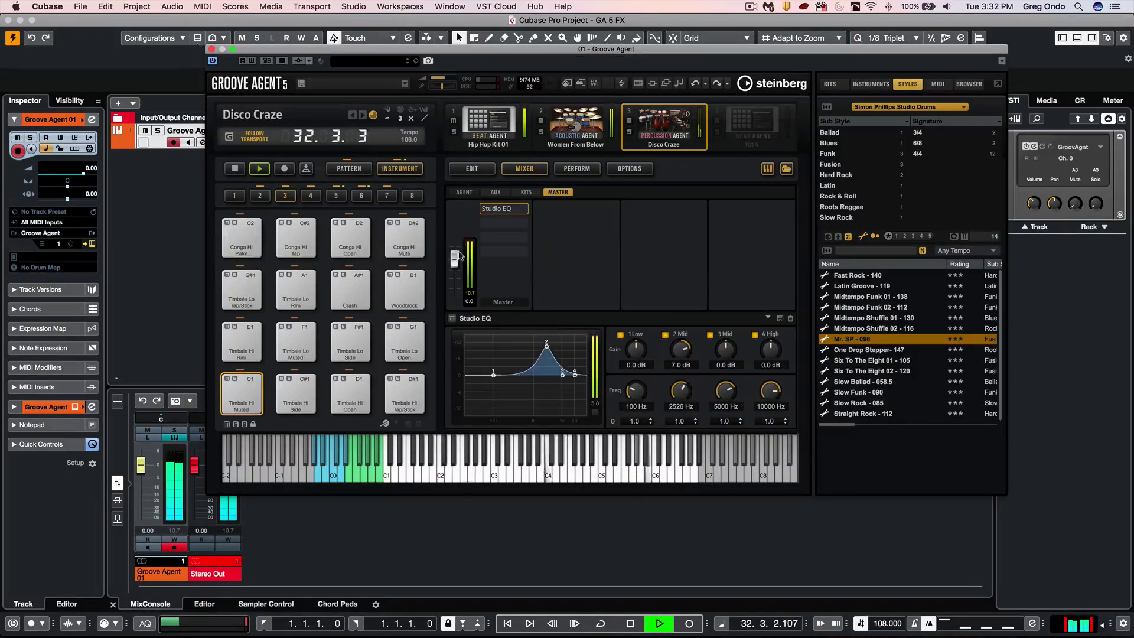
- Stop the pattern, check the Women From Below, Hip Hop Kit 01 and Disco Craze kits, and reposition the window
{"action": "left_click", "coordinate": [236, 169]}
{"action": "left_click", "coordinate": [555, 117]}
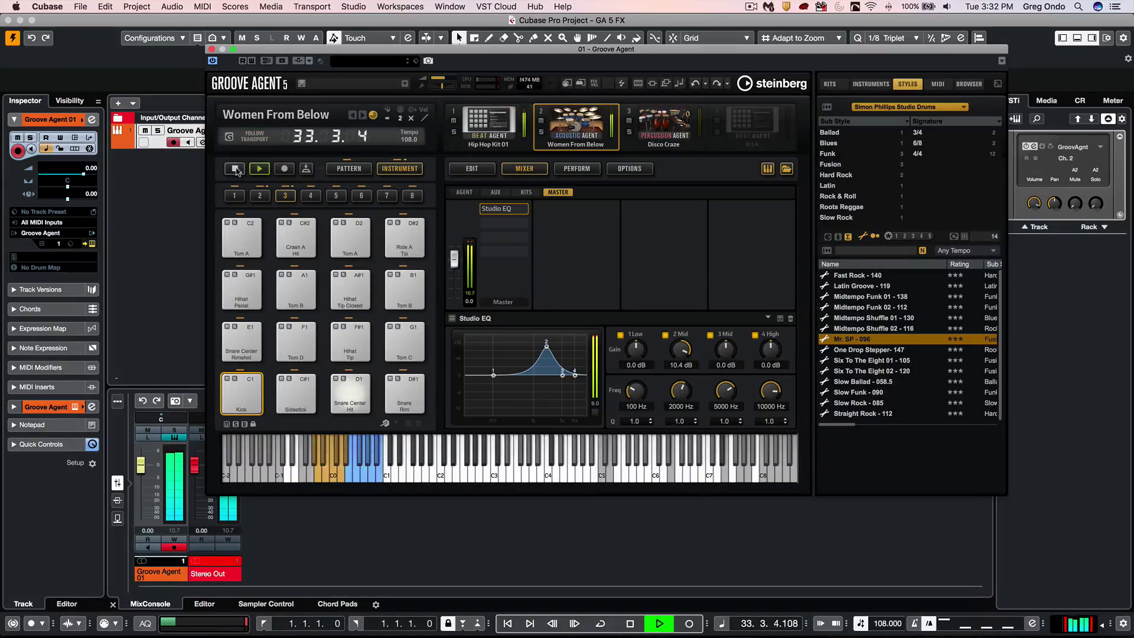
{"action": "left_click", "coordinate": [495, 124]}
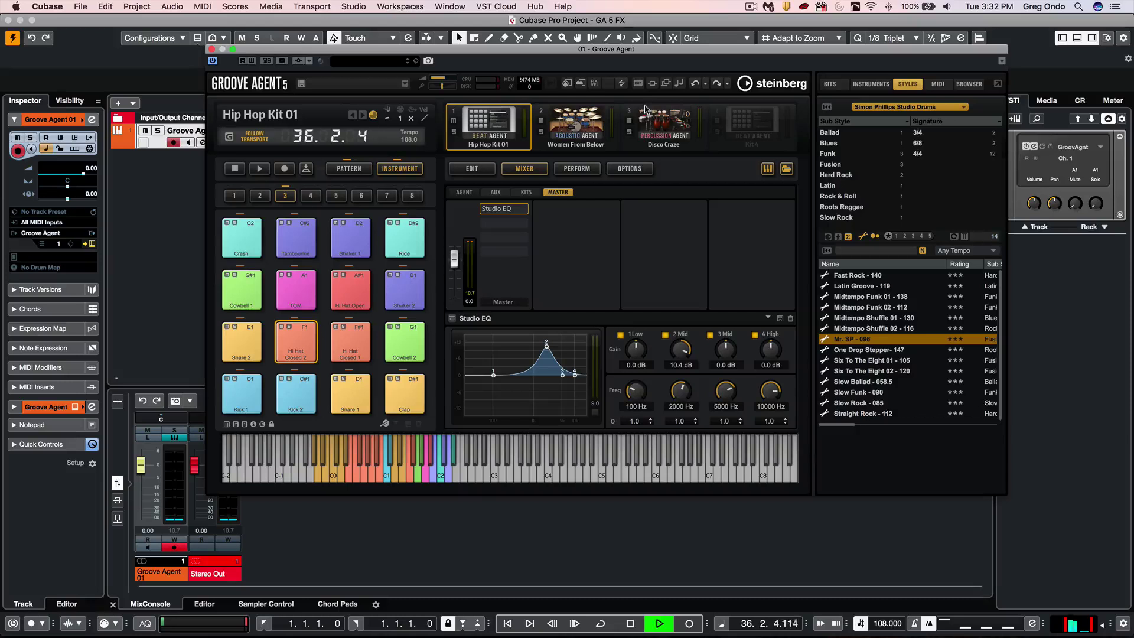
{"action": "left_click", "coordinate": [668, 125]}
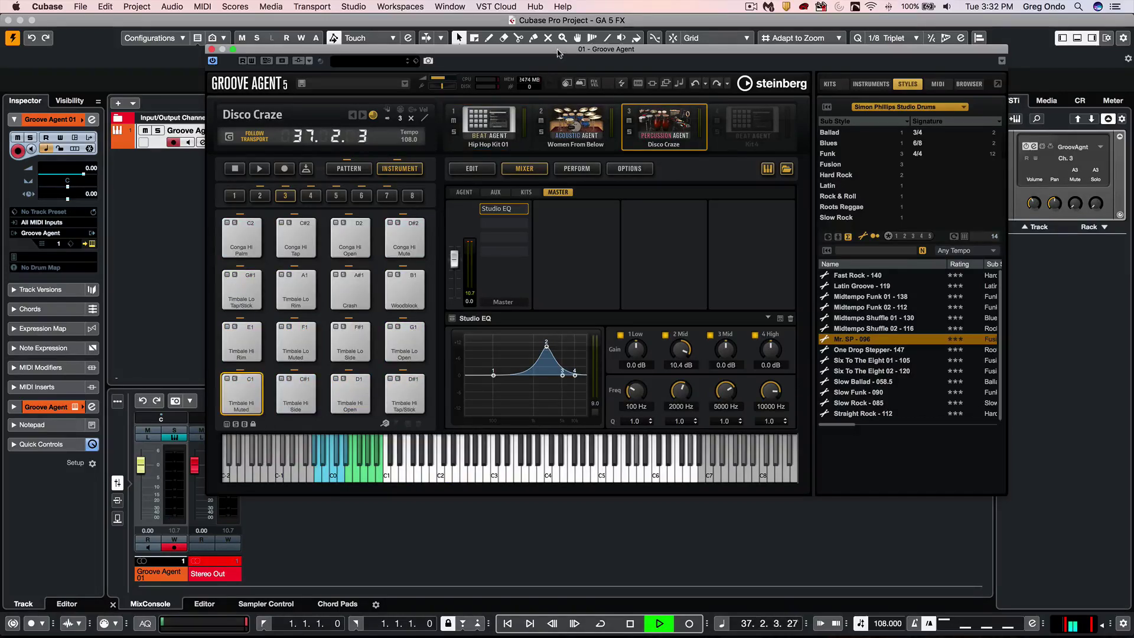
{"action": "left_click_drag", "start_coordinate": [558, 54], "coordinate": [526, 44]}
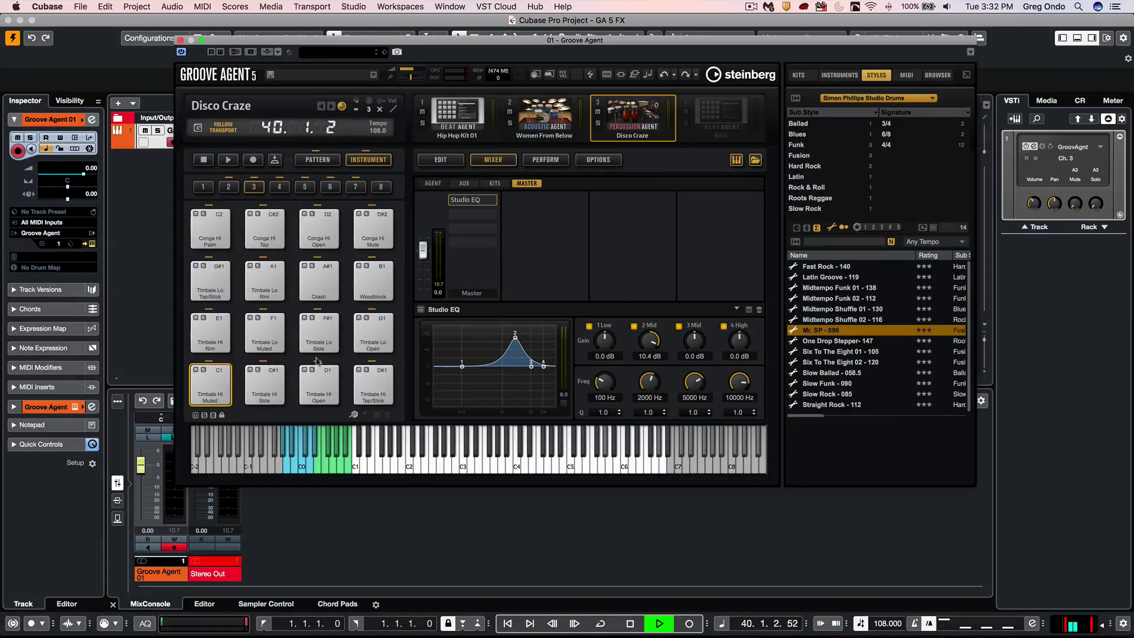
{"action": "left_click_drag", "start_coordinate": [384, 38], "coordinate": [422, 16]}
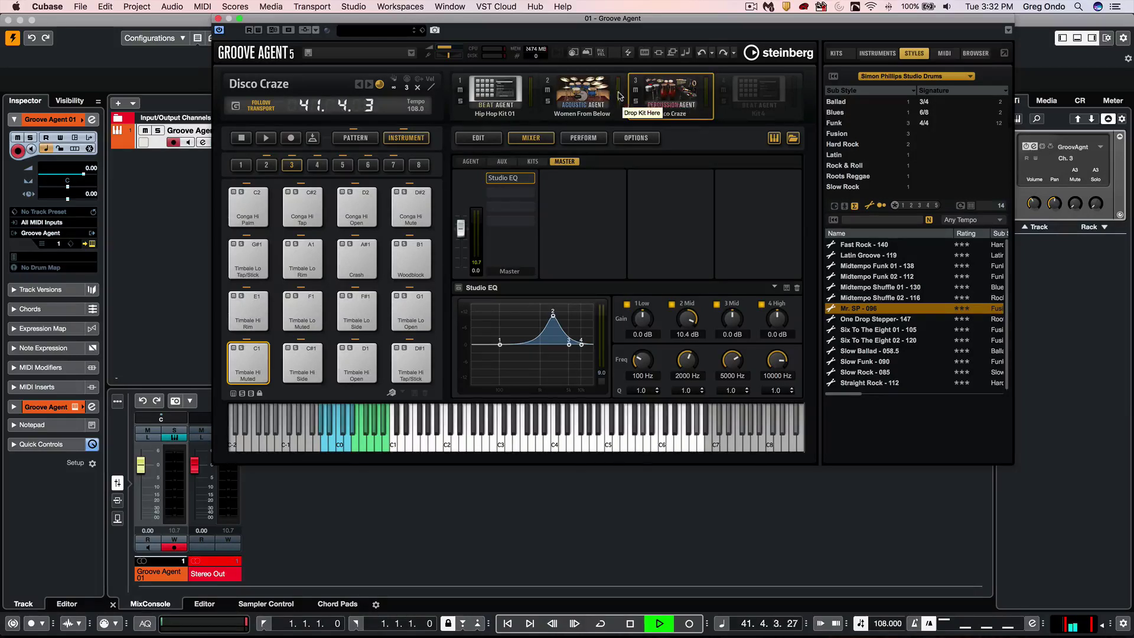
- Export the Disco Craze kit's mixer and FX to Cubase from its slot menu
{"action": "right_click", "coordinate": [656, 93]}
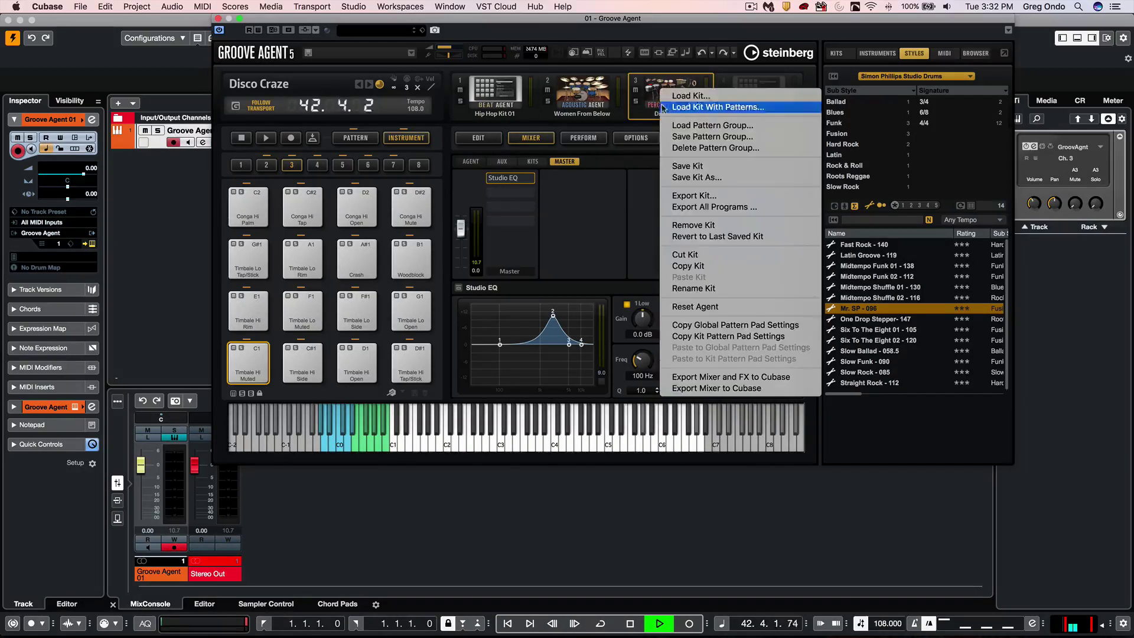
{"action": "left_click", "coordinate": [787, 380]}
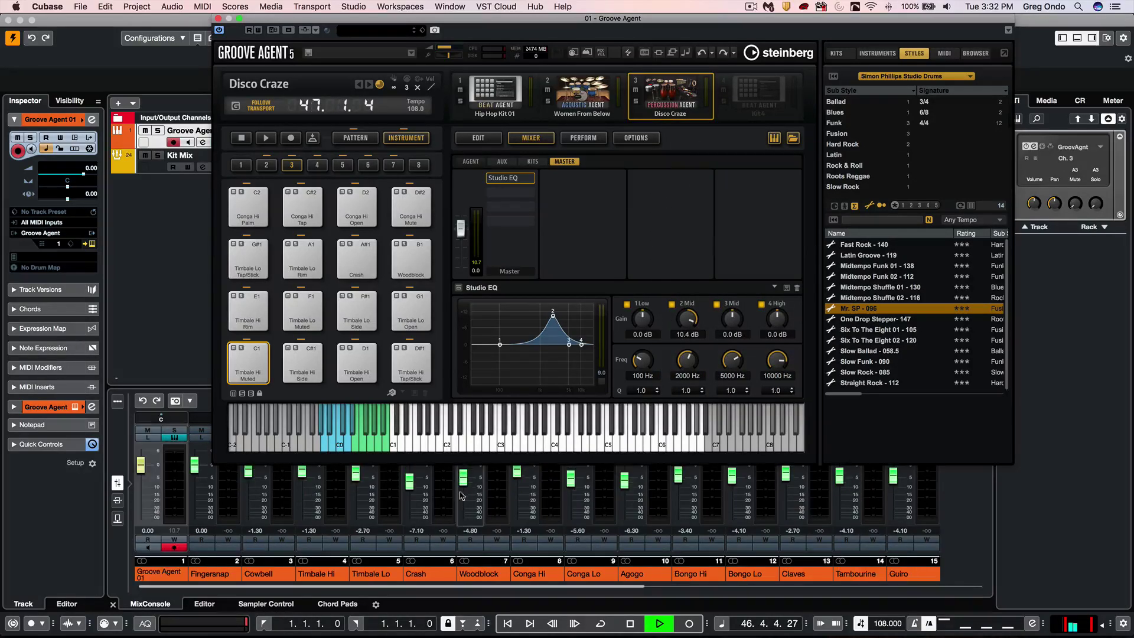
- Close the Groove Agent window and stop the transport
{"action": "left_click", "coordinate": [218, 19]}
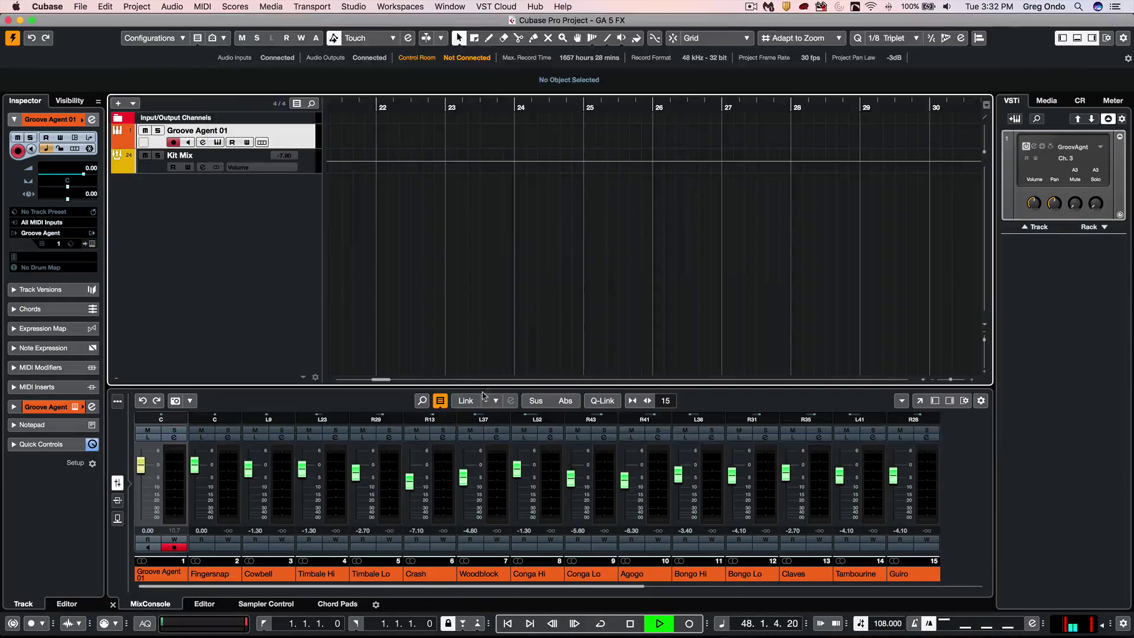
{"action": "key", "text": "space"}
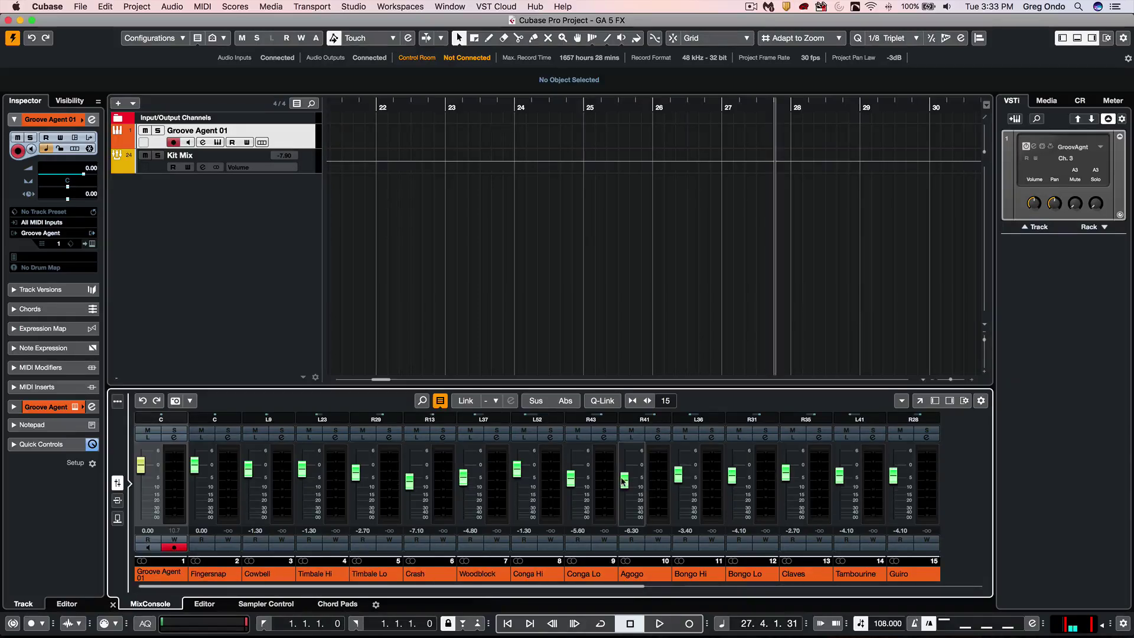